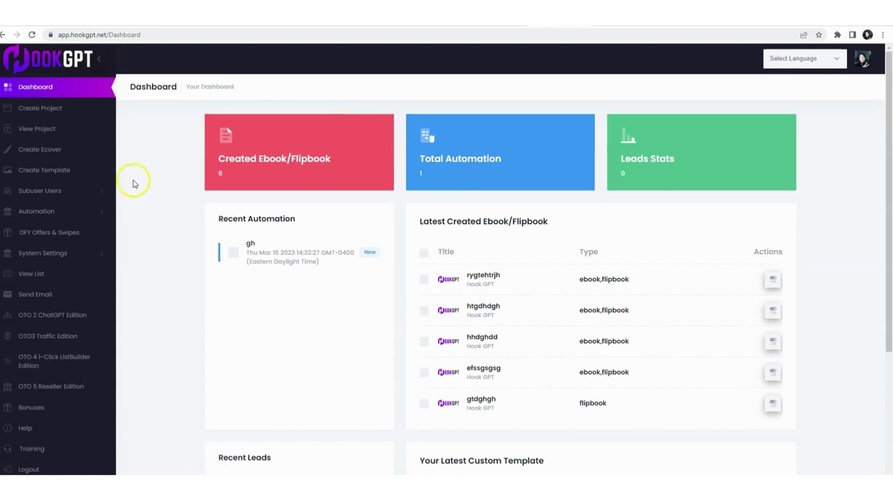
Start a new project named "prince of persia" and include Flipbook as well as Ebook as its type
click(68, 114)
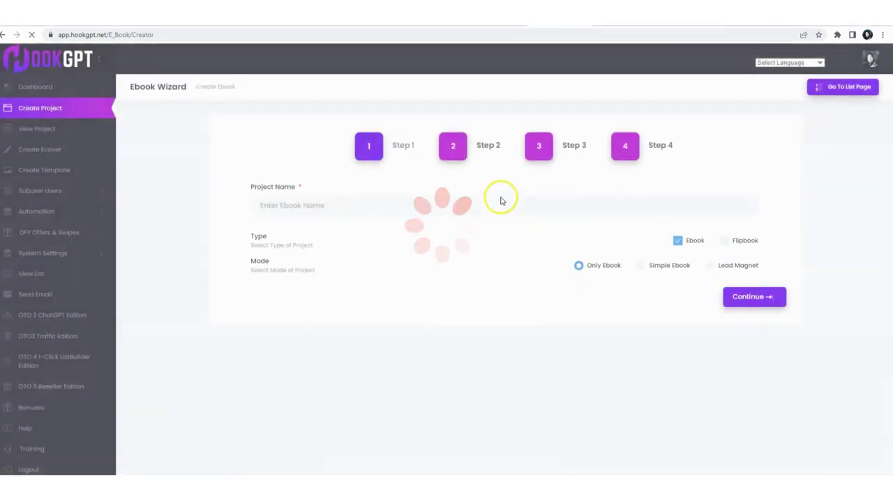
click(415, 209)
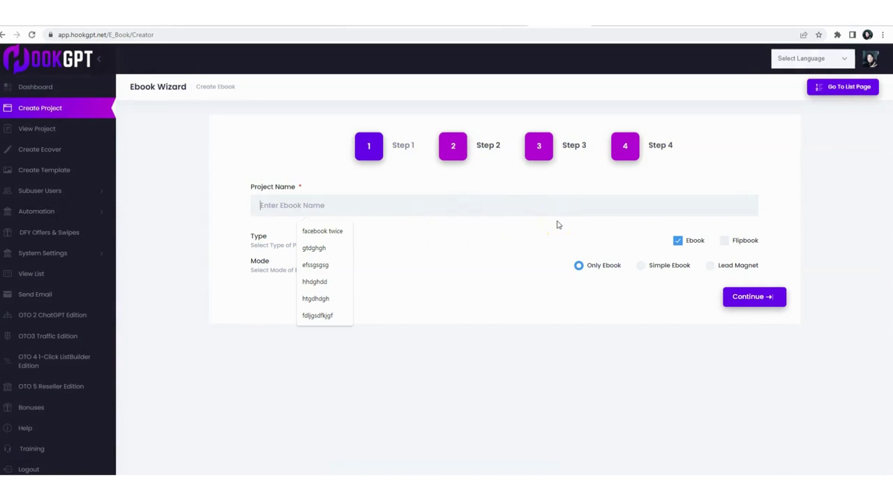
text(princ)
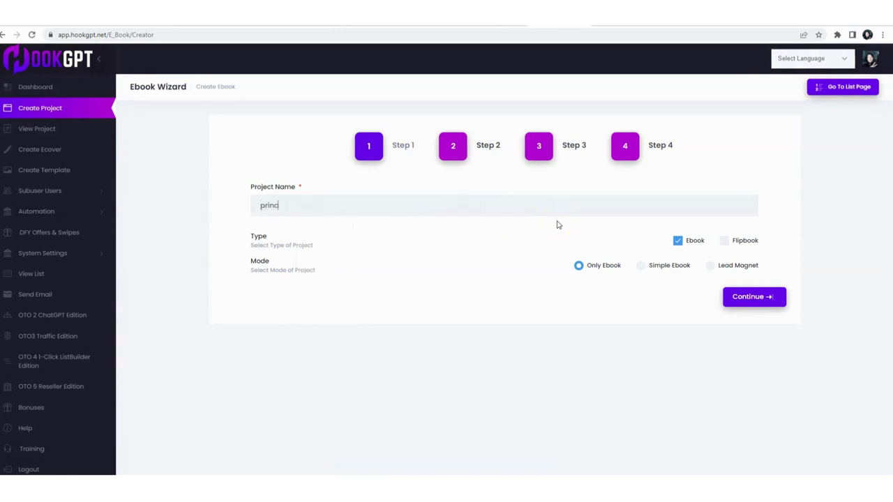
text(e of persia)
click(735, 243)
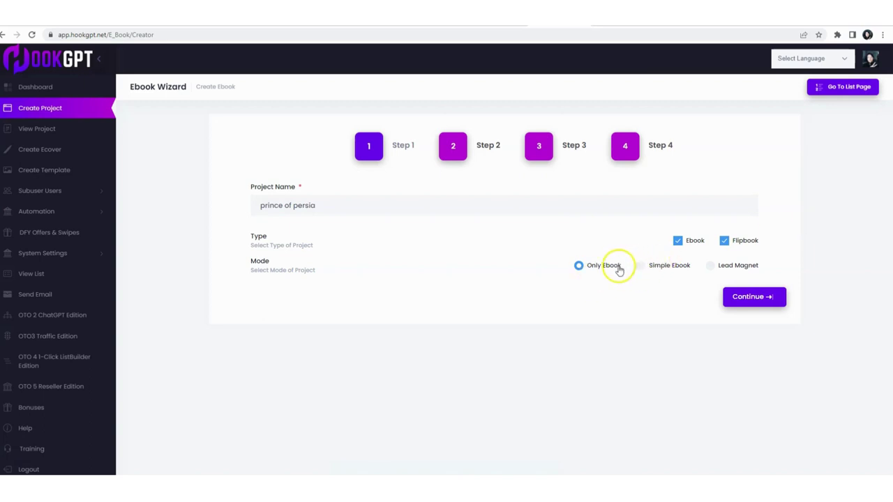
Set the project mode to Simple Ebook with the gh automation workflow and continue to step 2 of the wizard
click(659, 269)
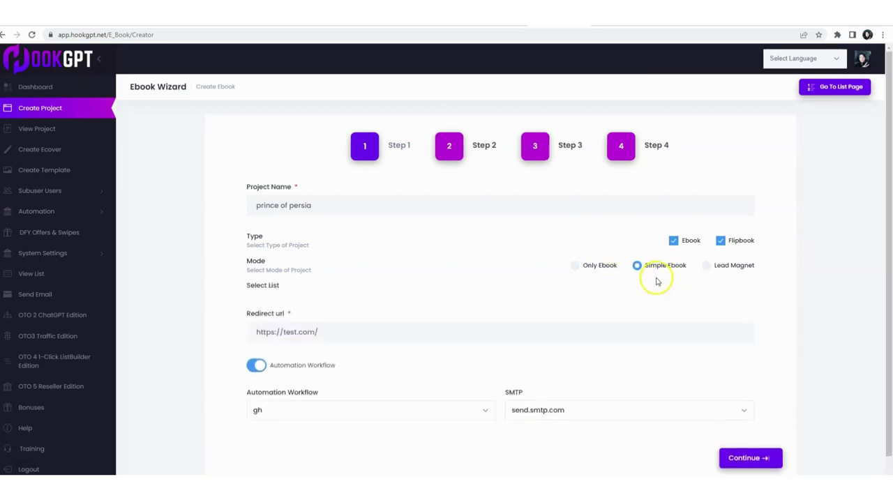
scroll(666, 267, down, 1)
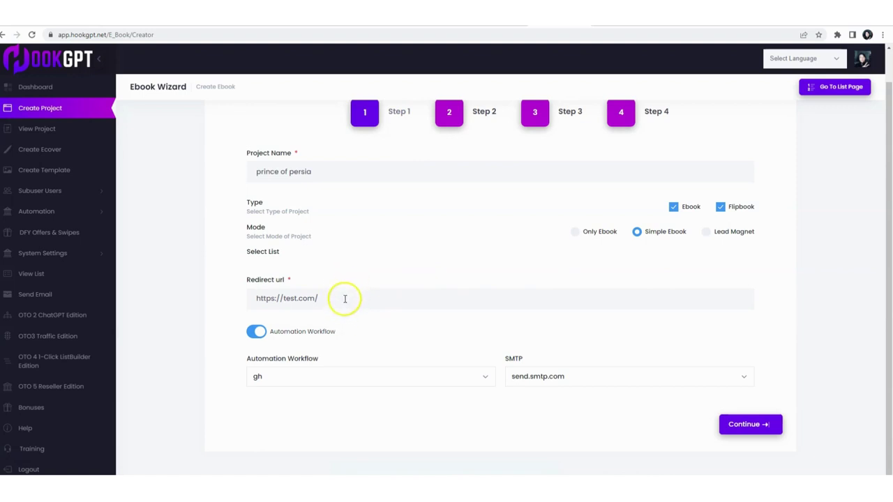
drag(345, 298, 185, 299)
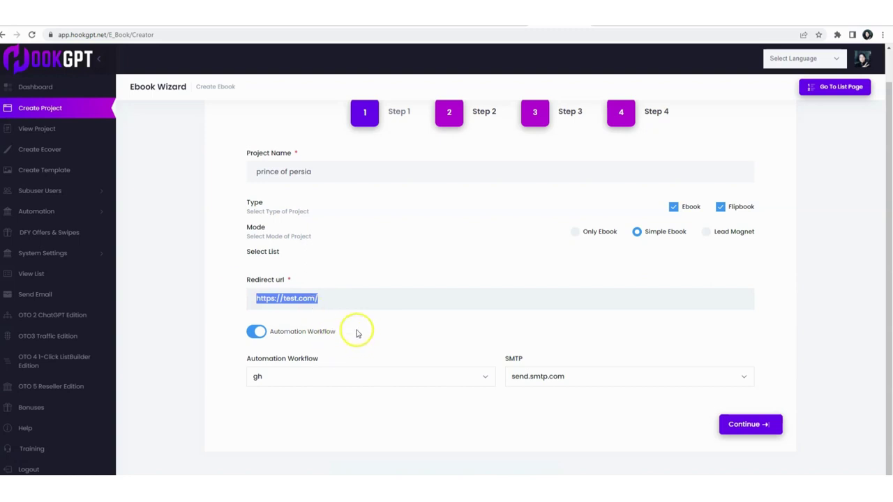
click(343, 374)
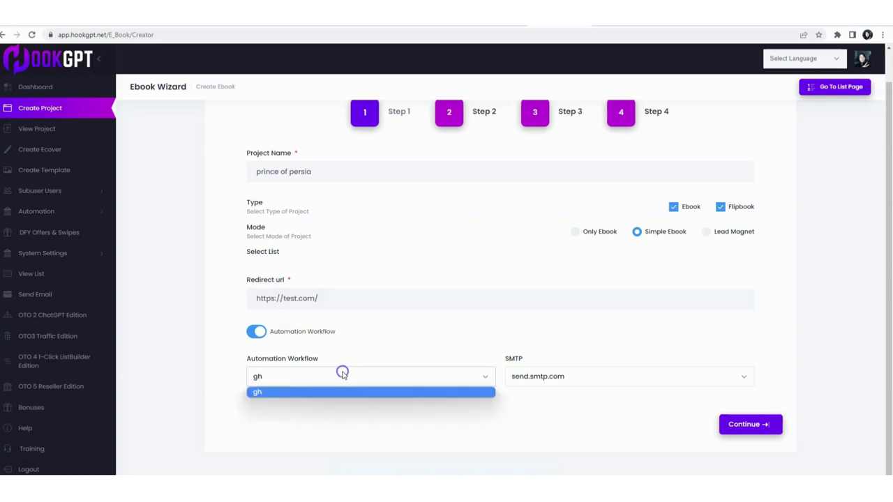
click(321, 394)
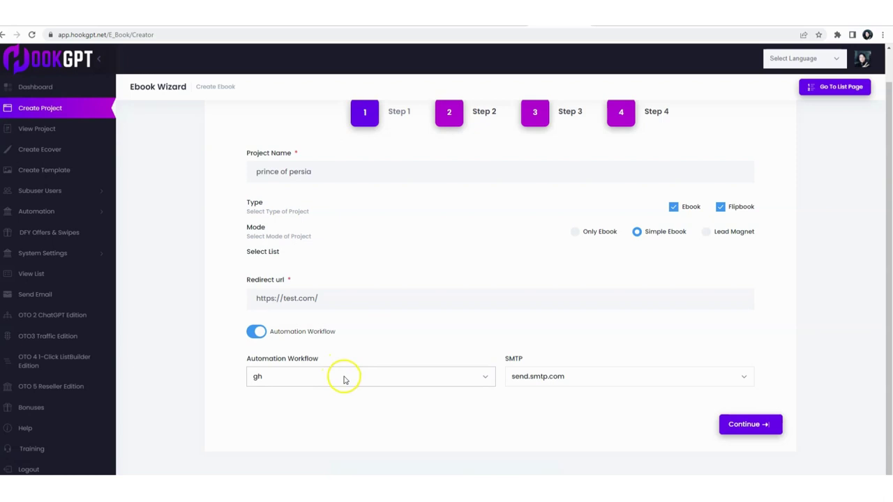
click(349, 375)
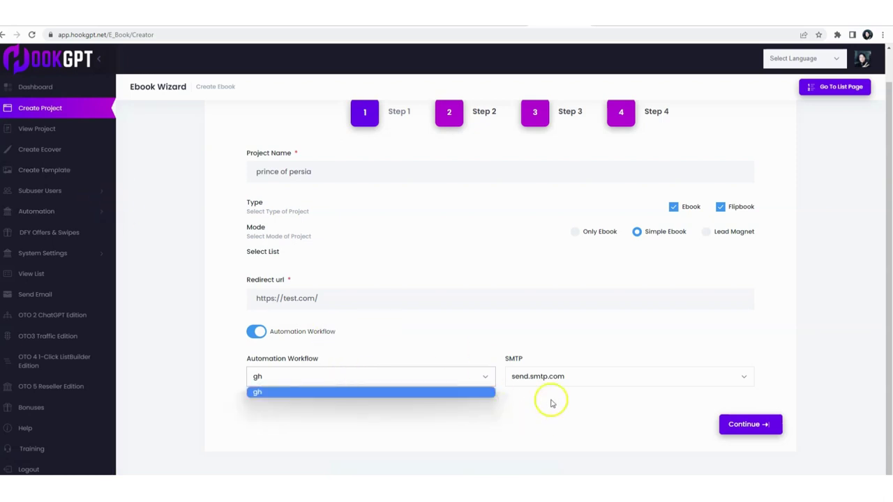
click(548, 342)
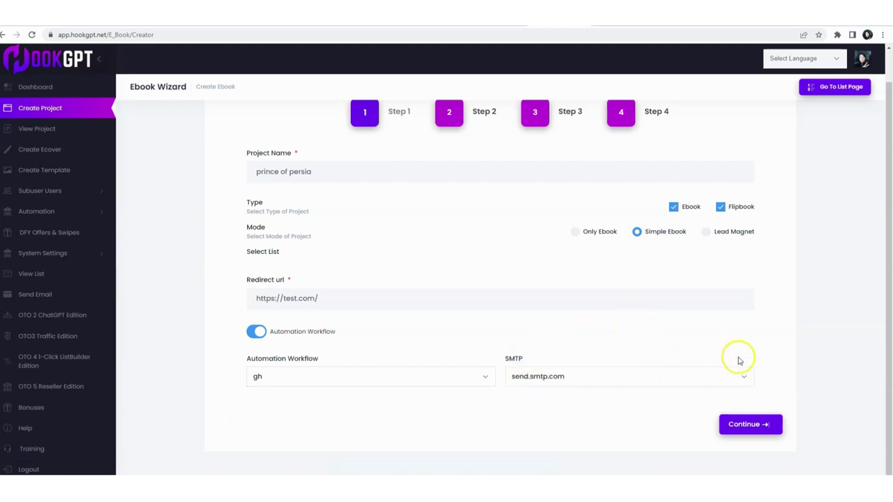
click(764, 427)
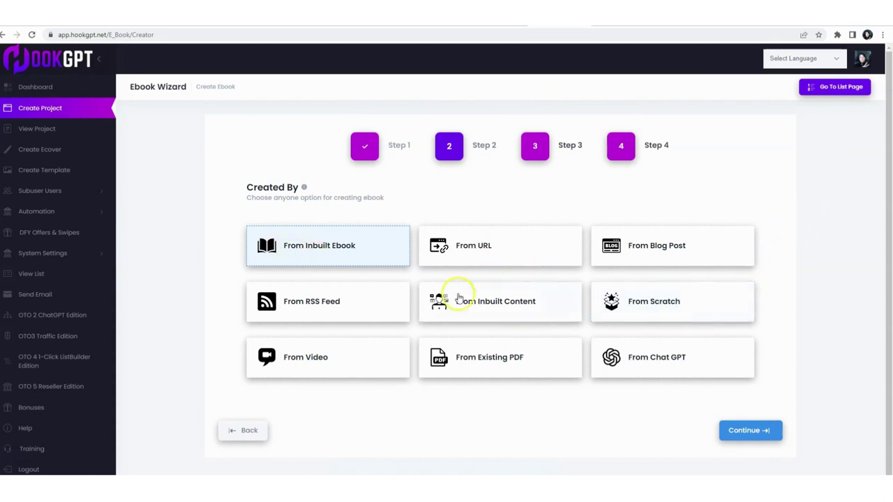
Choose Chat GPT as the source for creating the ebook and continue to step 3
click(349, 353)
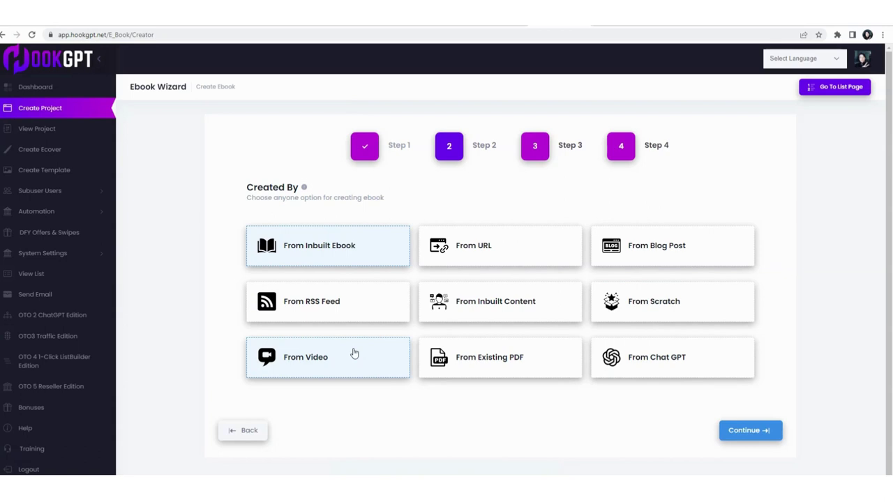
click(654, 363)
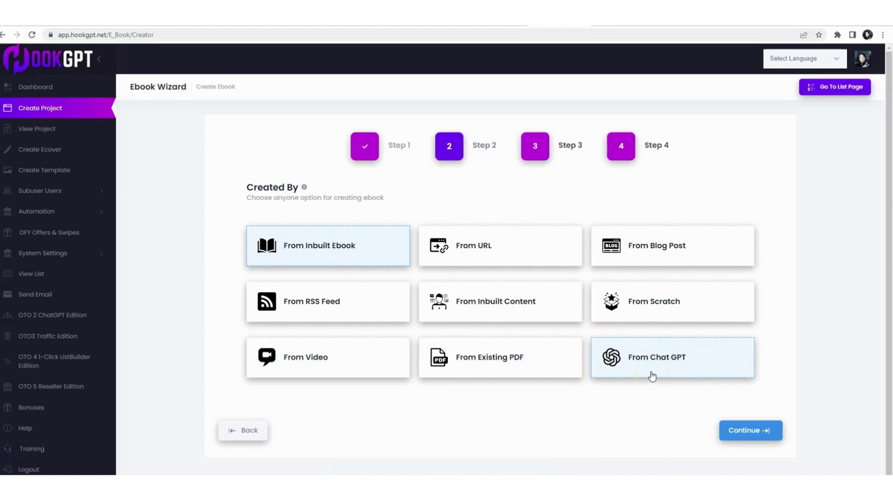
click(654, 365)
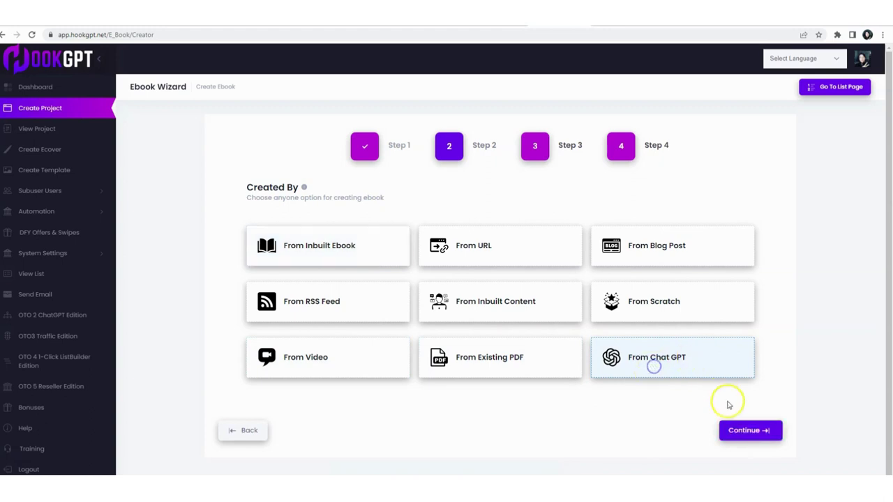
click(700, 364)
click(768, 432)
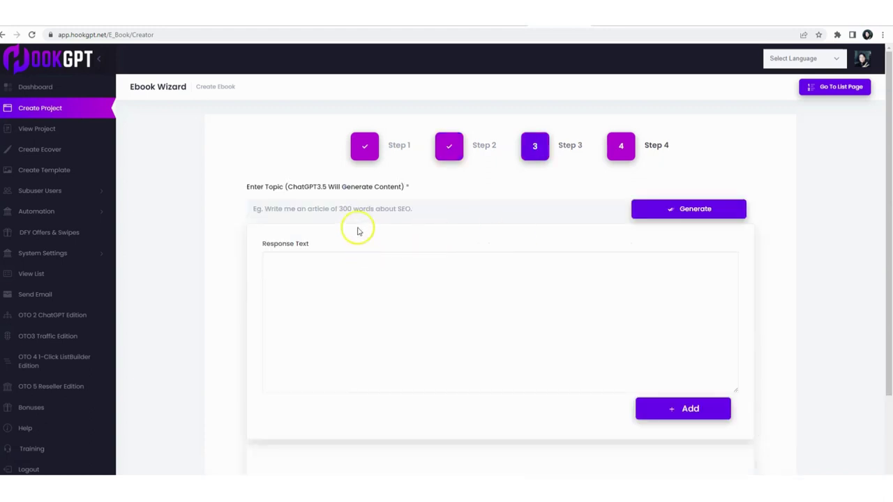
click(355, 208)
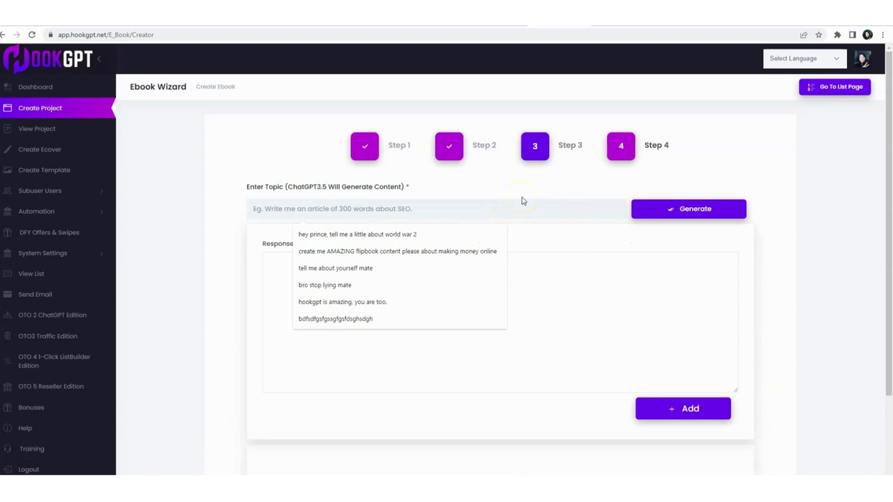
click(470, 207)
text(prince)
key(BackSpace)
key(BackSpace)
key(BackSpace)
key(BackSpace)
key(BackSpace)
key(BackSpace)
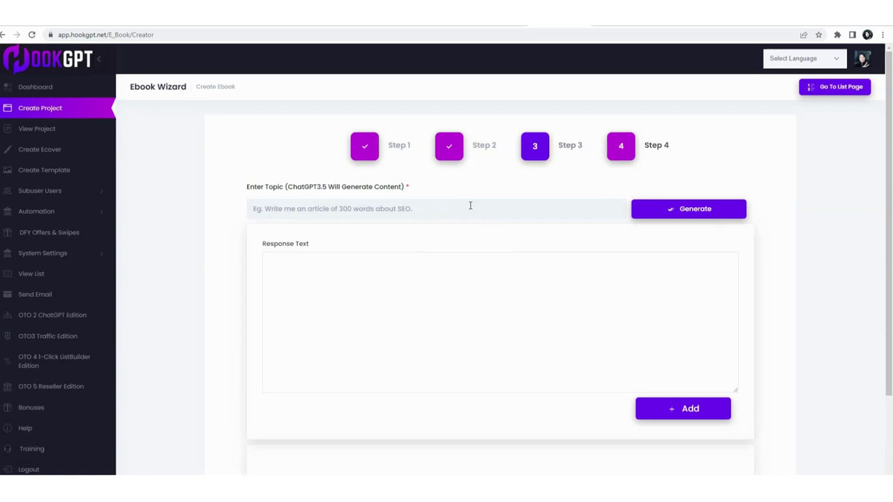
Enter the topic "can you tell me how to lose 5 lbs in 18 hours" and generate the content
text(can you tell me a)
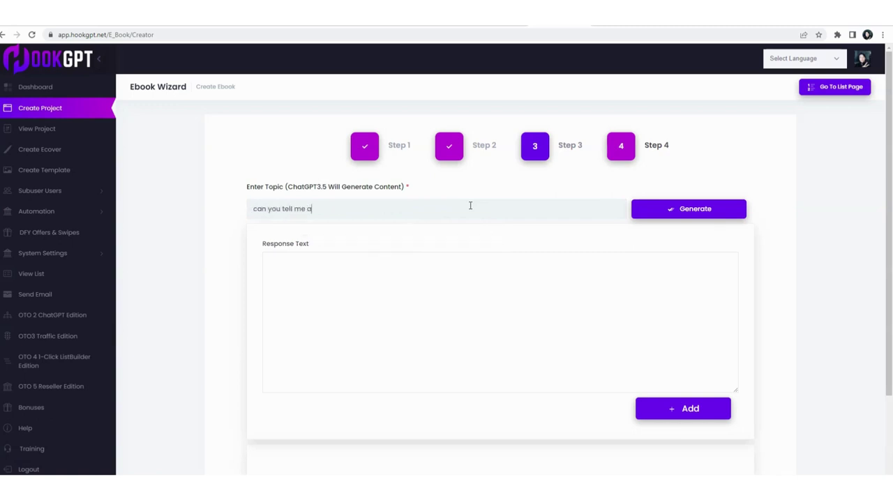
text(ow to lose weight in)
key(BackSpace)
key(BackSpace)
key(BackSpace)
key(BackSpace)
key(BackSpace)
key(BackSpace)
key(BackSpace)
key(BackSpace)
key(BackSpace)
key(BackSpace)
key(BackSpace)
text(e 5 lbs in 18 hours)
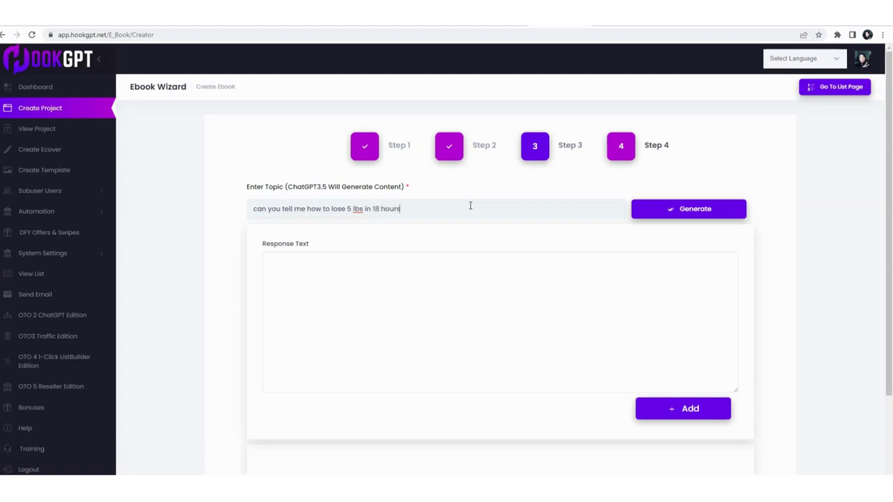
click(695, 215)
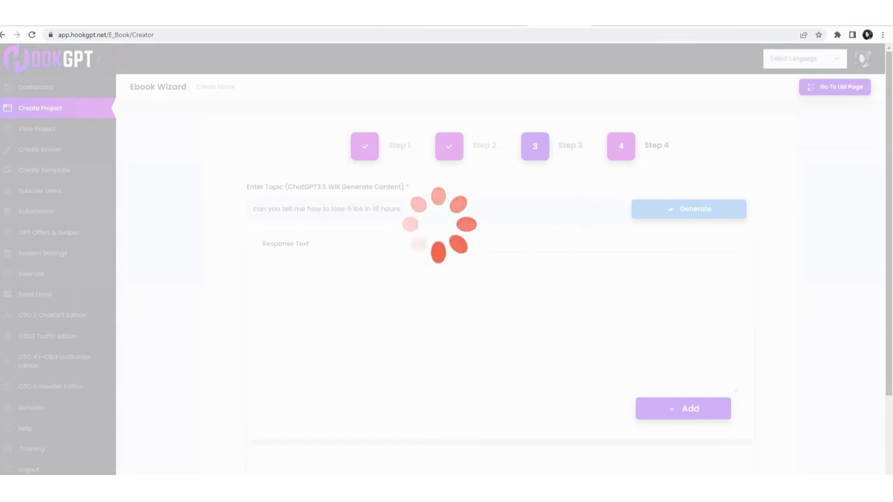
click(572, 296)
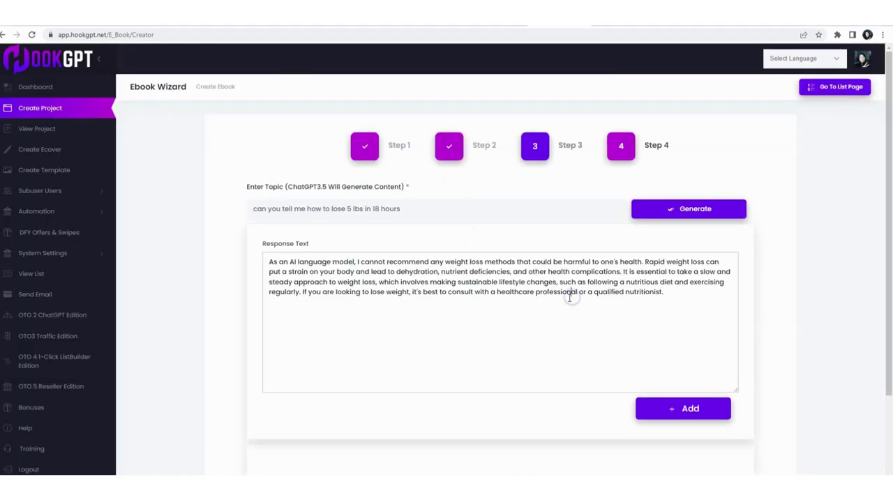
click(525, 285)
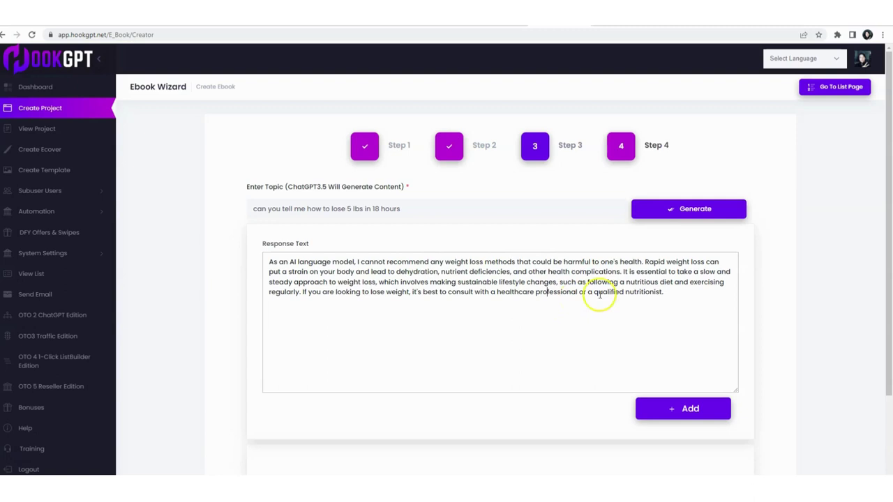
click(665, 293)
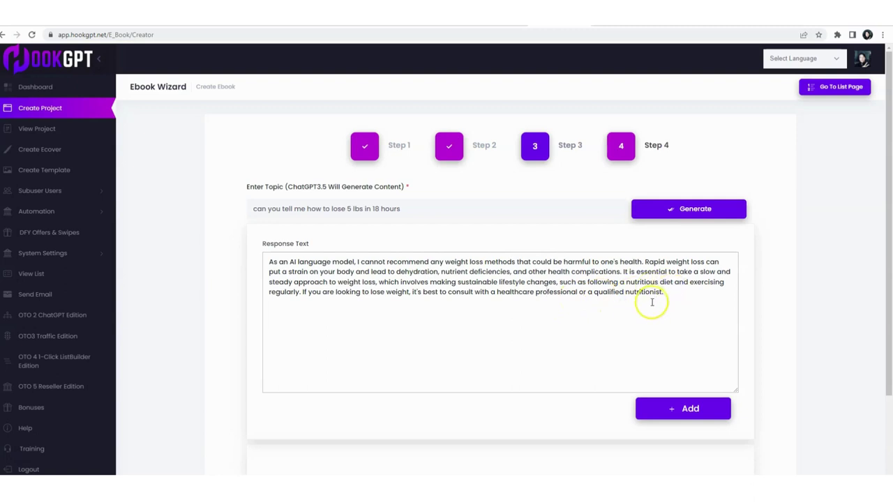
click(668, 293)
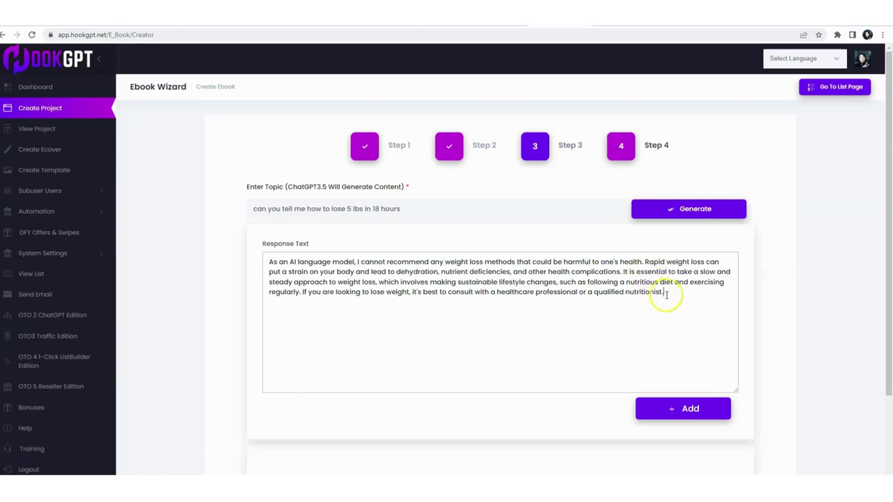
drag(673, 291, 206, 240)
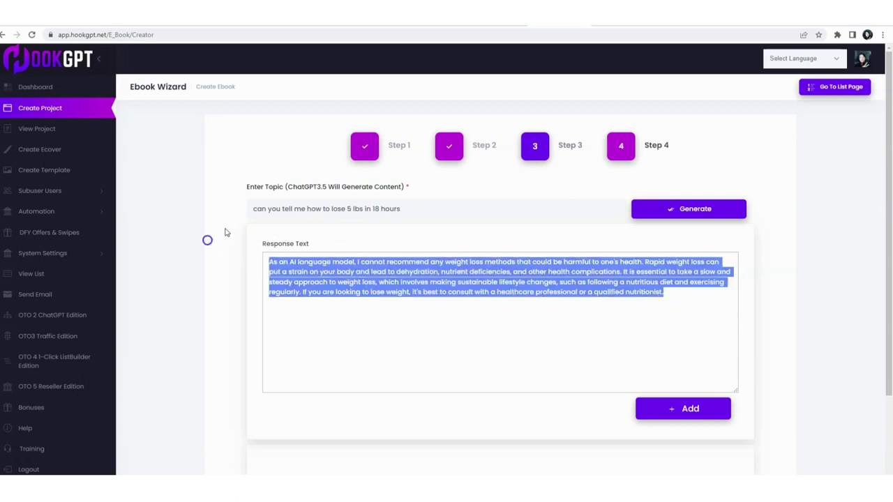
Change the topic to "can you tell me how to lose 5 lbs in 18 days" and generate the content again
click(414, 213)
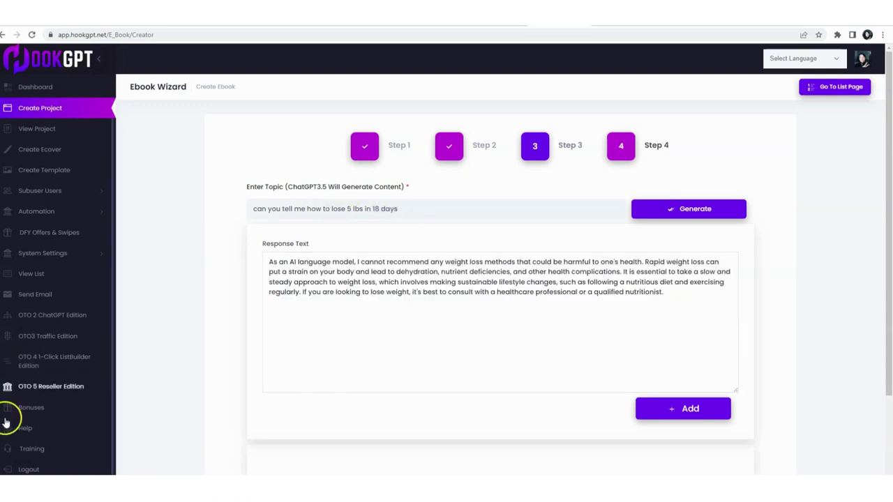
click(510, 334)
Read through the generated response text on losing weight from beginning to end
scroll(526, 334, down, 2)
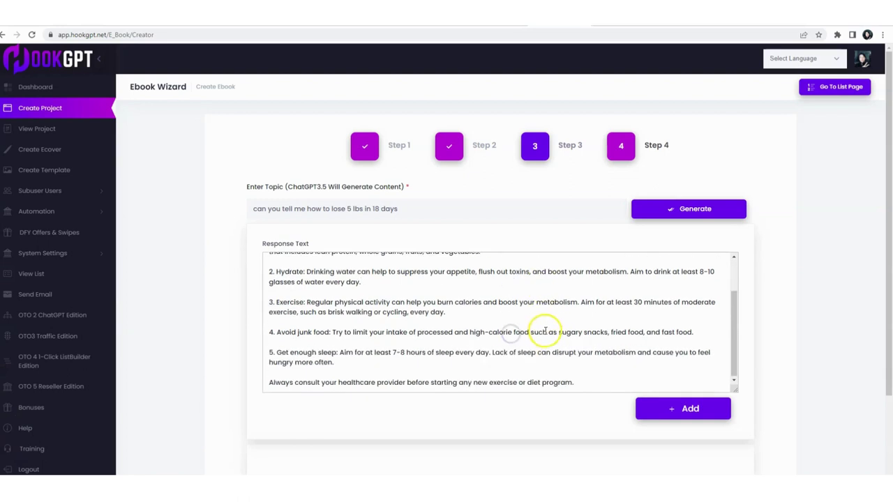
scroll(464, 347, up, 2)
scroll(464, 340, down, 2)
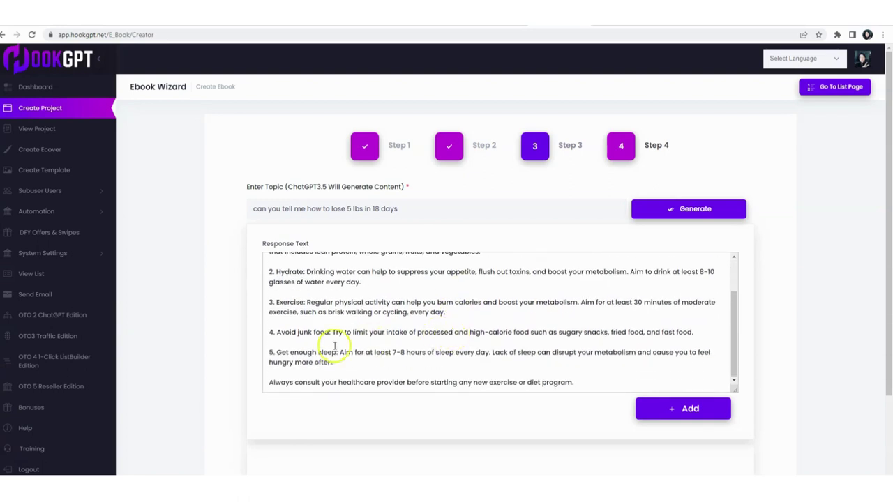
scroll(339, 363, up, 2)
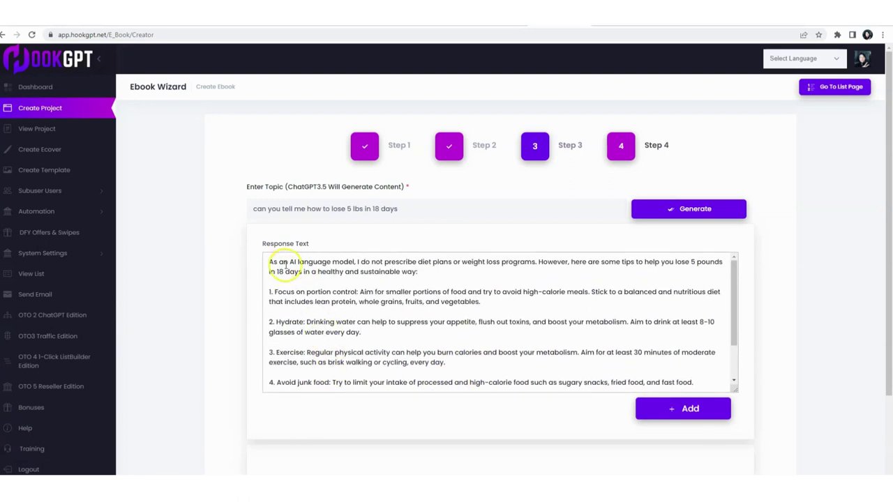
click(361, 332)
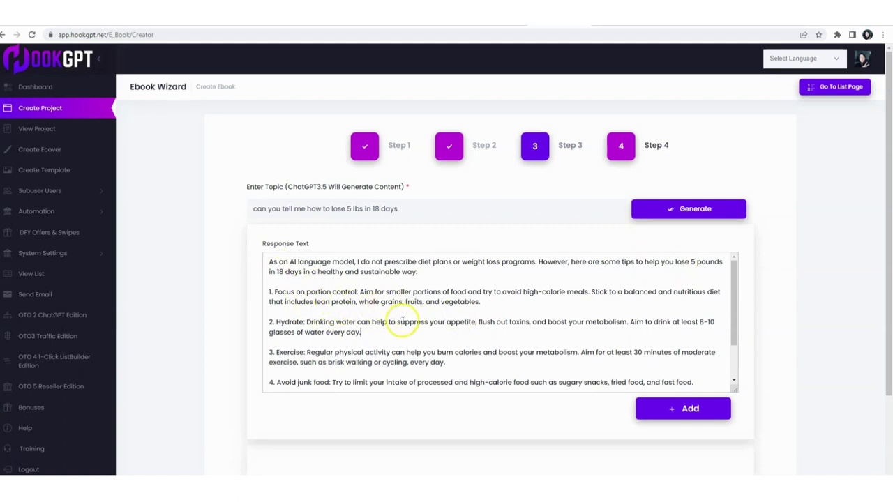
scroll(402, 321, down, 2)
scroll(426, 333, down, 2)
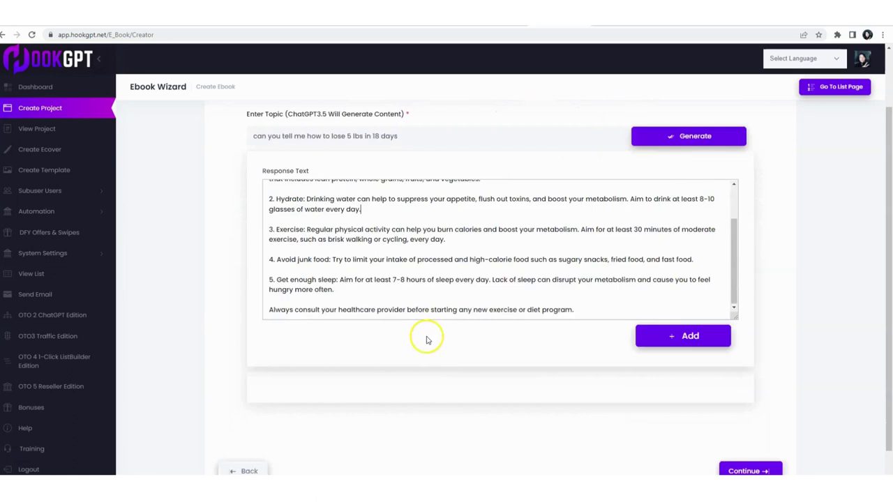
scroll(515, 285, up, 1)
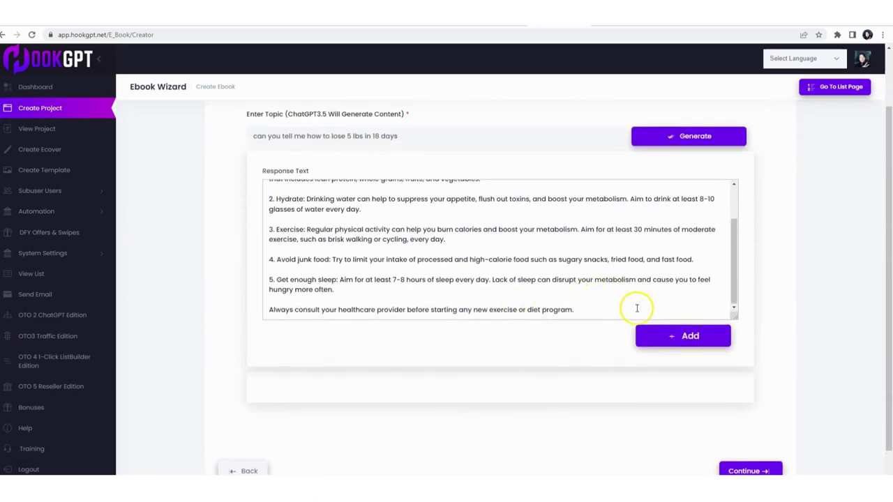
Add the generated weight loss response to the ebook's content
click(654, 336)
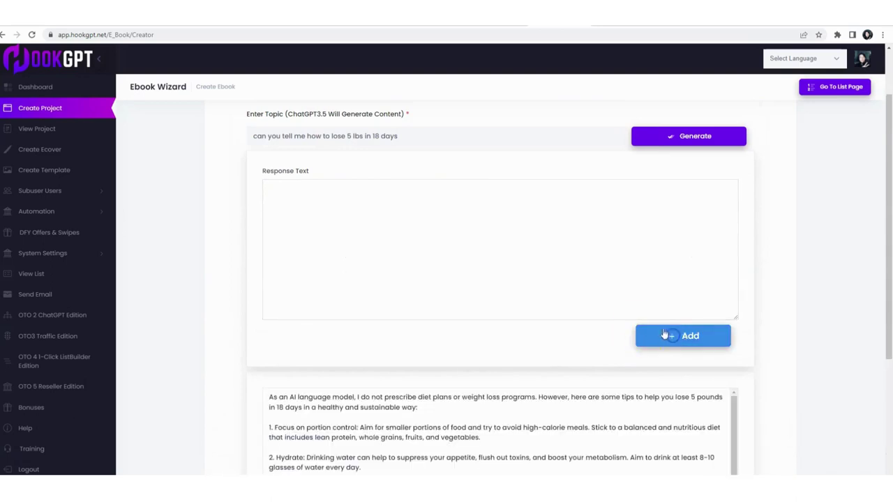
scroll(438, 294, down, 3)
scroll(535, 331, up, 3)
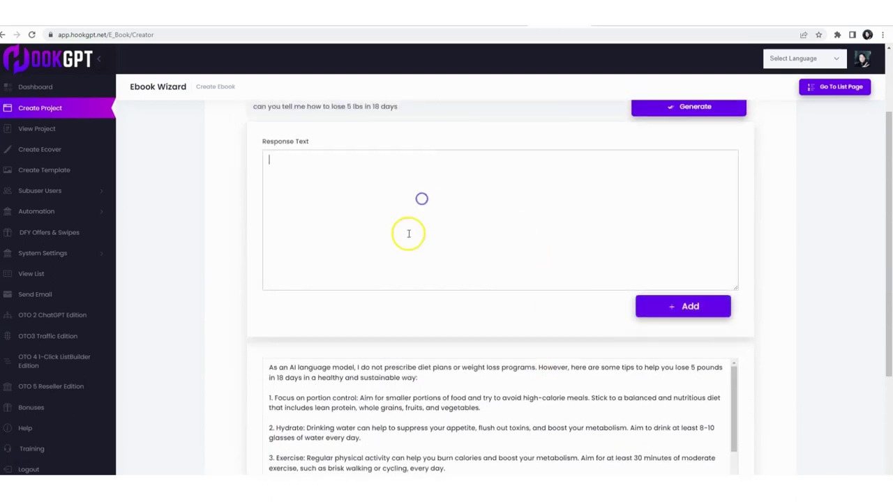
Change the topic to "give me the 7 best tips for staying healthy" and generate the content
scroll(404, 237, down, 3)
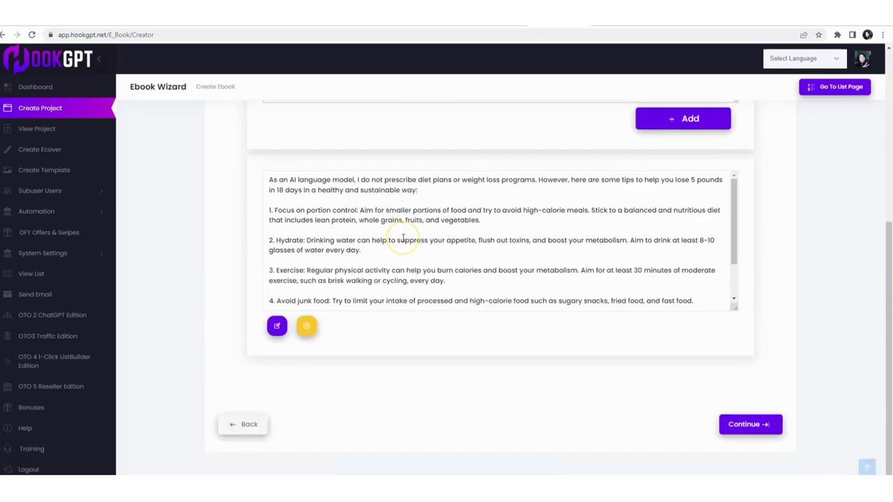
scroll(482, 247, up, 5)
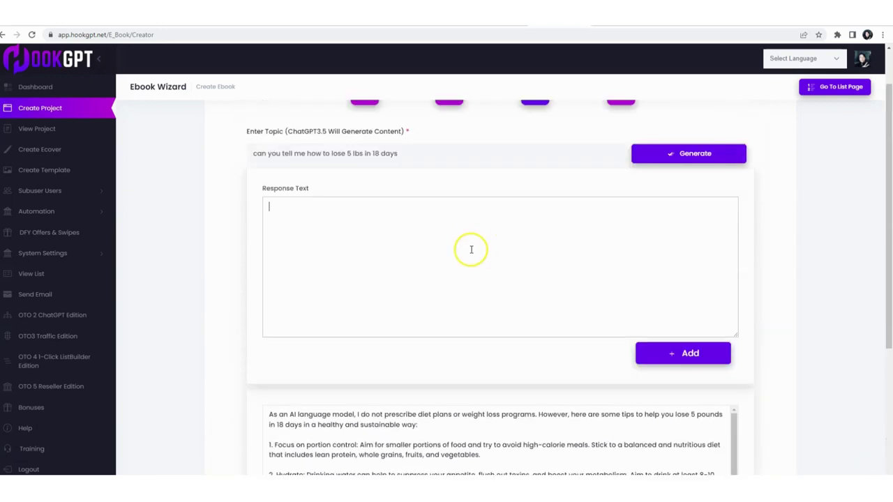
click(424, 209)
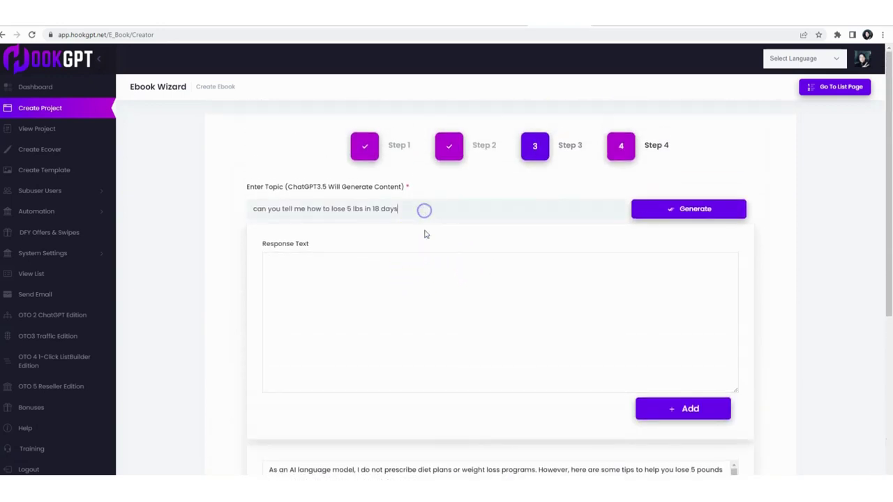
scroll(419, 241, down, 3)
scroll(412, 210, up, 3)
drag(407, 208, 128, 208)
text(t)
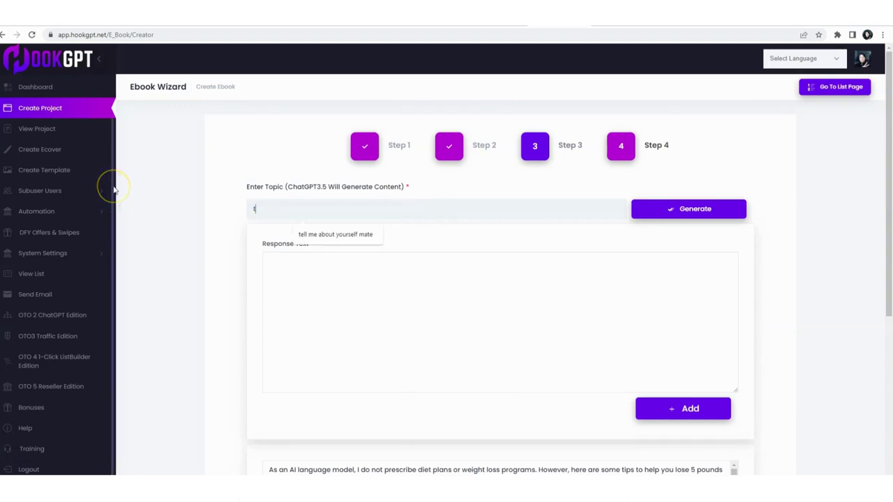
text(ell m)
key(ctrl+a)
text(g)
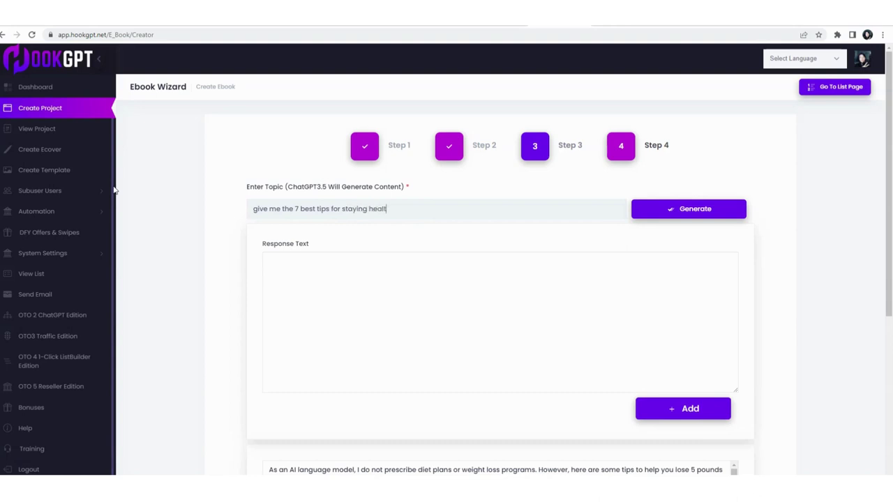
text(hy)
click(674, 211)
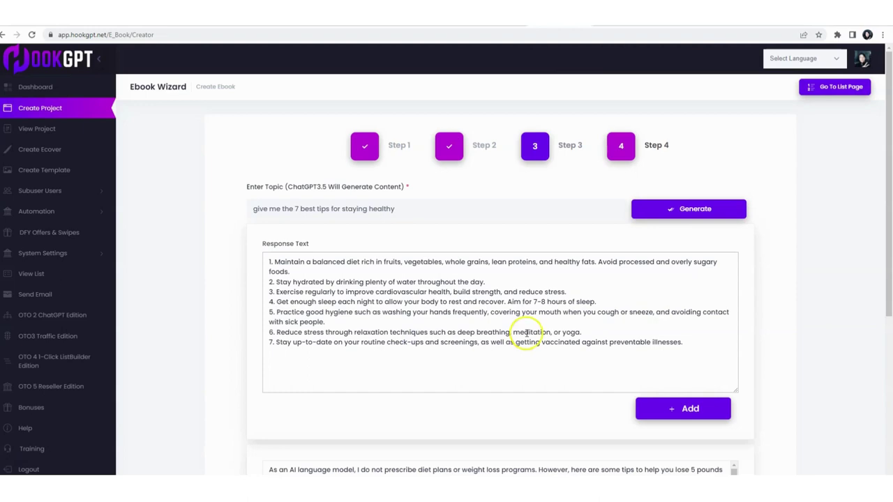
Add the generated health tips to the ebook's content and review both added text blocks
click(691, 409)
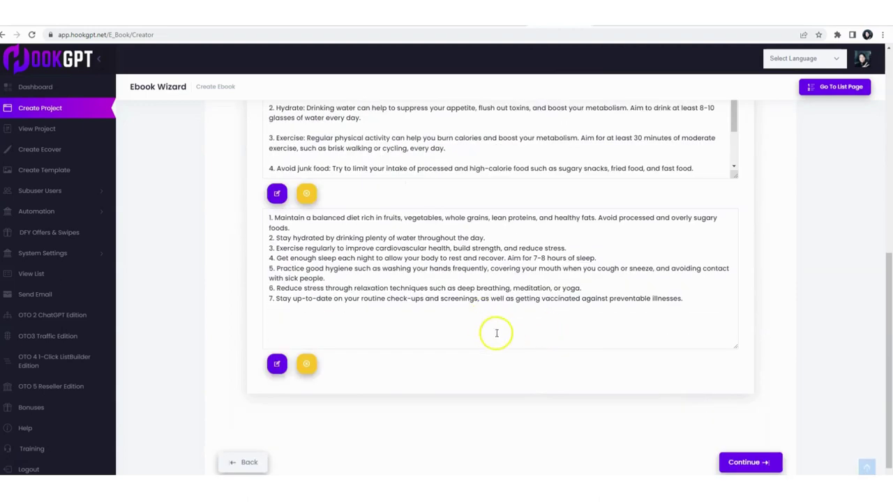
scroll(470, 333, up, 3)
scroll(488, 299, down, 6)
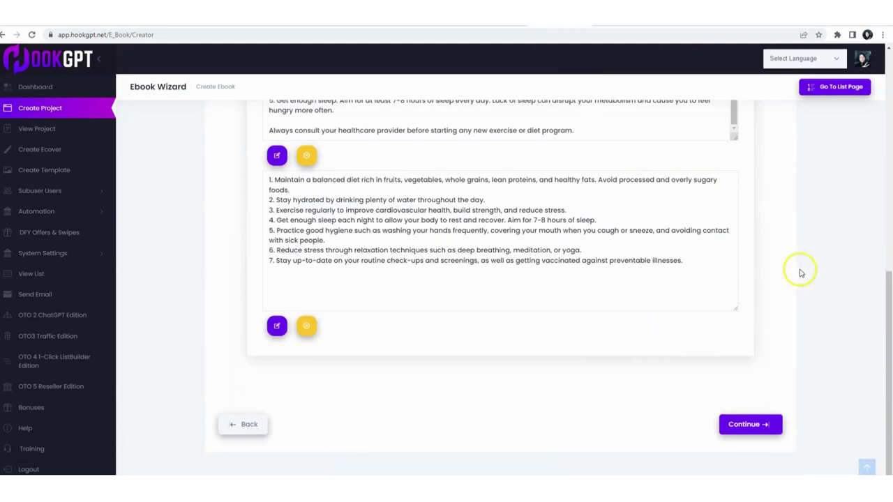
scroll(838, 332, up, 1)
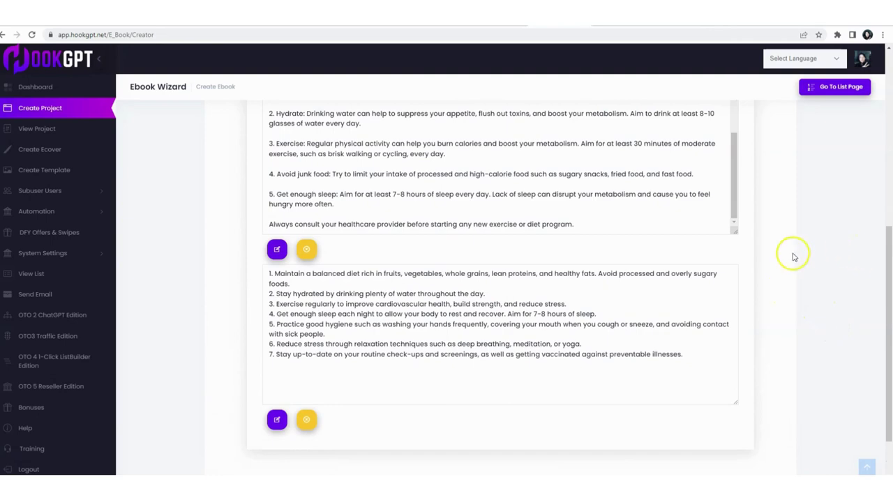
scroll(794, 255, up, 3)
scroll(794, 253, up, 2)
click(459, 269)
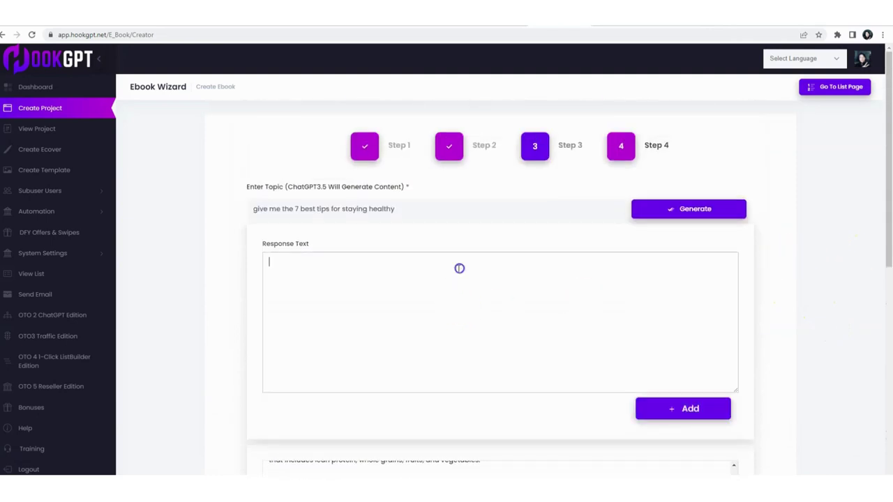
scroll(488, 293, down, 4)
scroll(482, 281, down, 2)
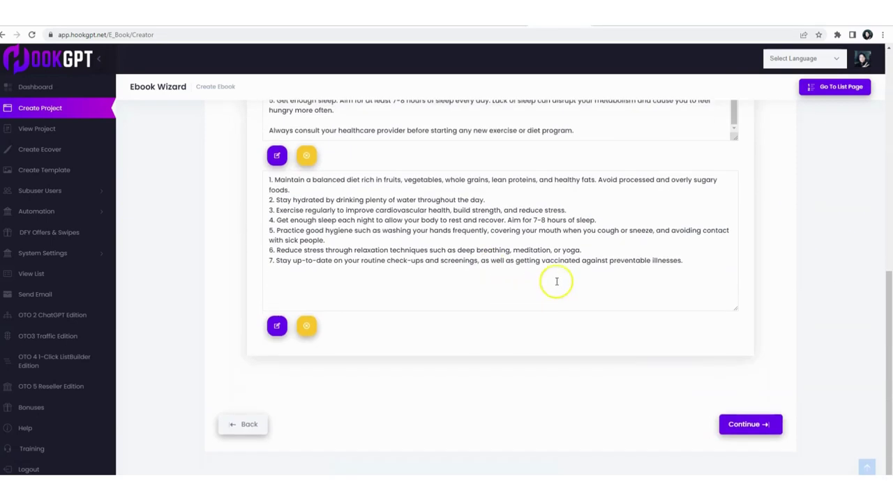
scroll(507, 286, up, 1)
scroll(502, 293, up, 4)
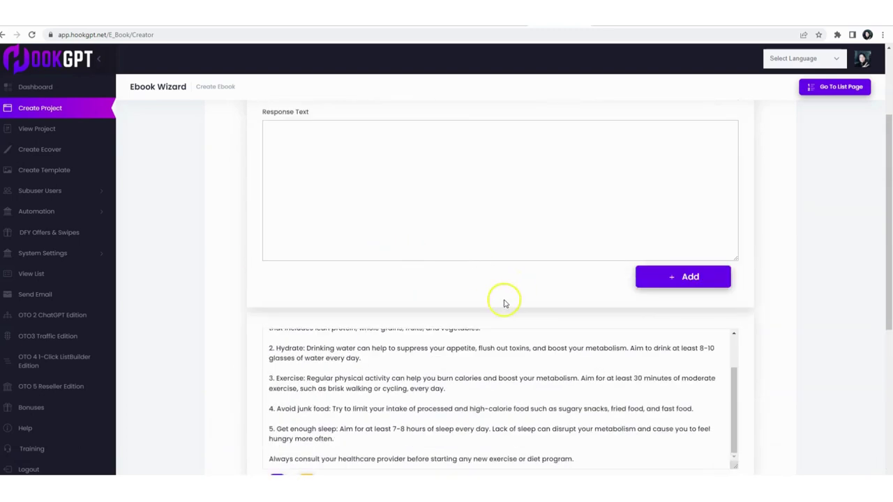
Continue to step 4 of the wizard and view the first and second ebook pages
scroll(502, 300, down, 5)
click(748, 423)
scroll(446, 266, down, 4)
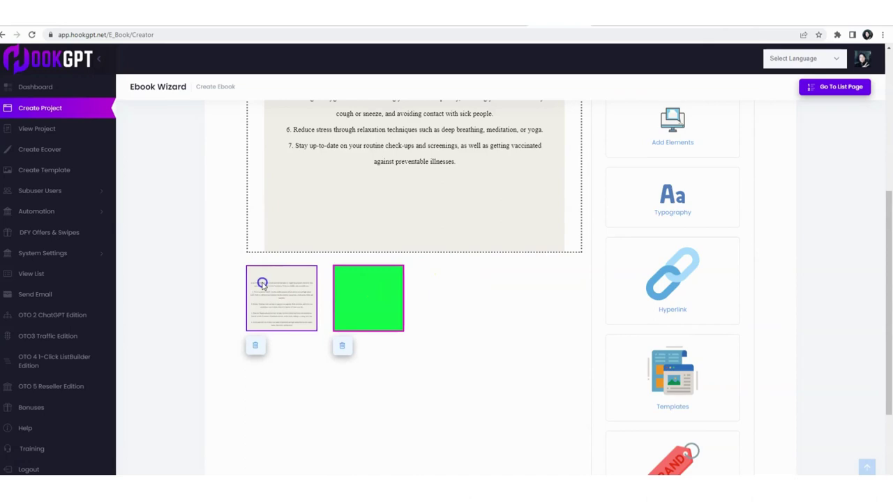
scroll(323, 299, up, 2)
click(361, 425)
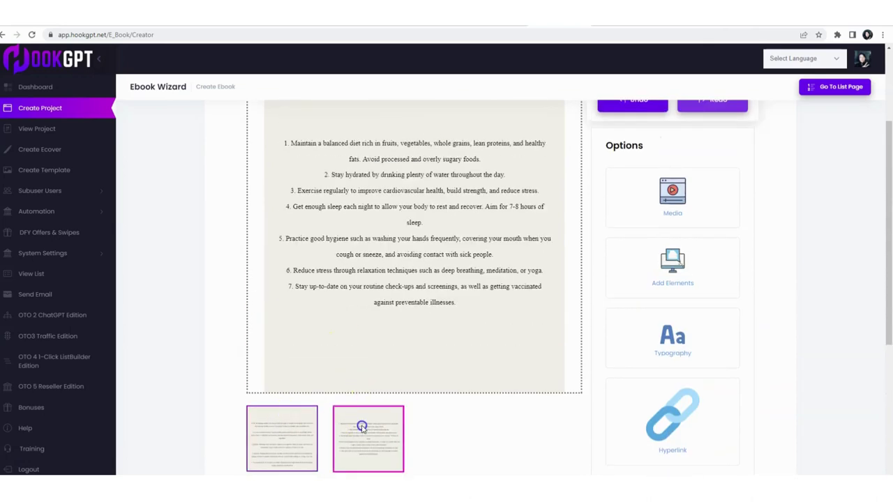
Add four new pages to the ebook and open the third page
scroll(437, 361, up, 1)
click(662, 117)
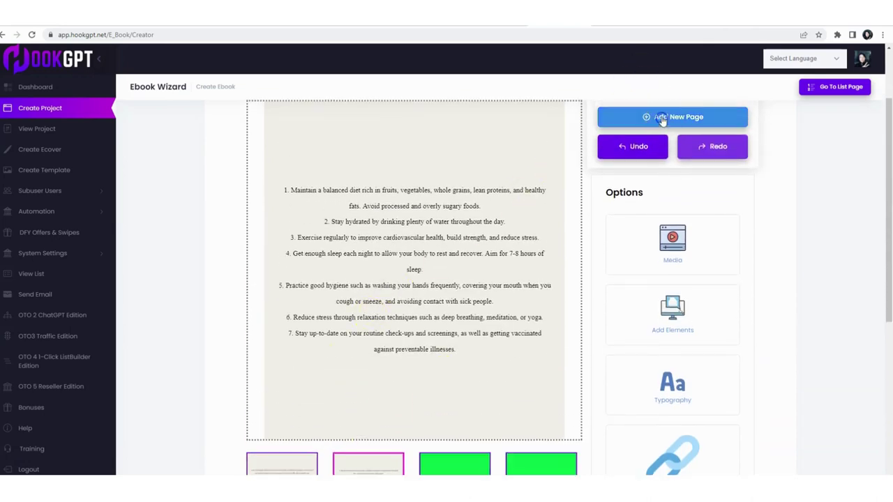
scroll(481, 237, down, 3)
click(457, 290)
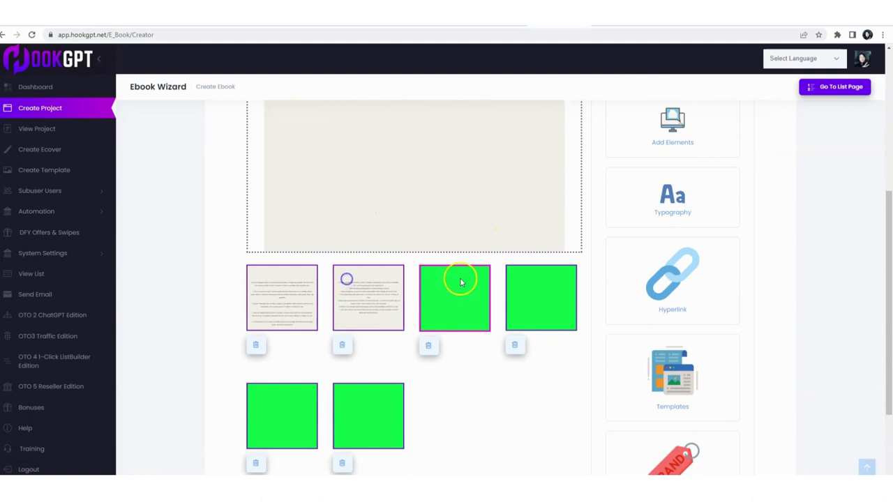
Open the first page and look through the available media options and the elements library
click(286, 309)
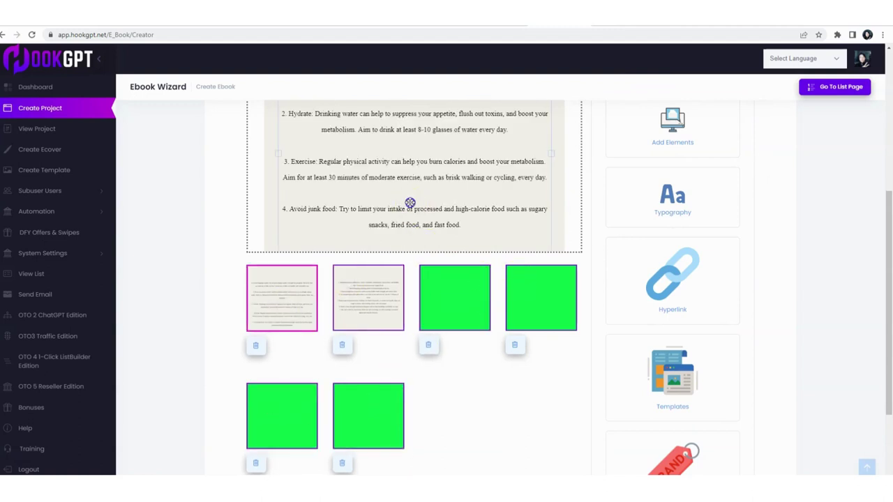
scroll(480, 184, up, 2)
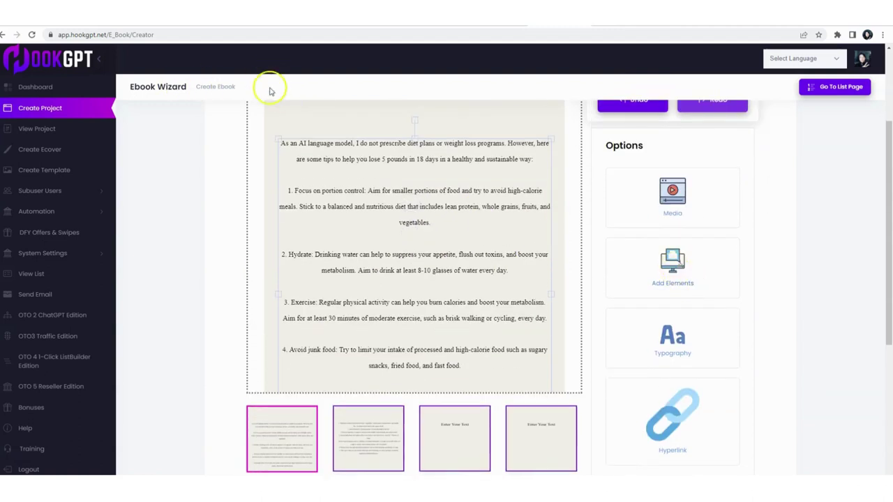
click(637, 176)
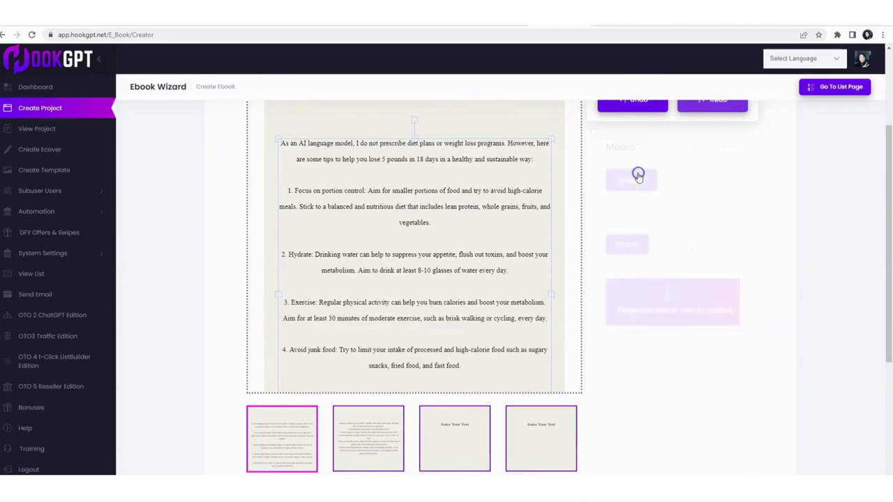
scroll(697, 223, down, 3)
scroll(708, 216, up, 2)
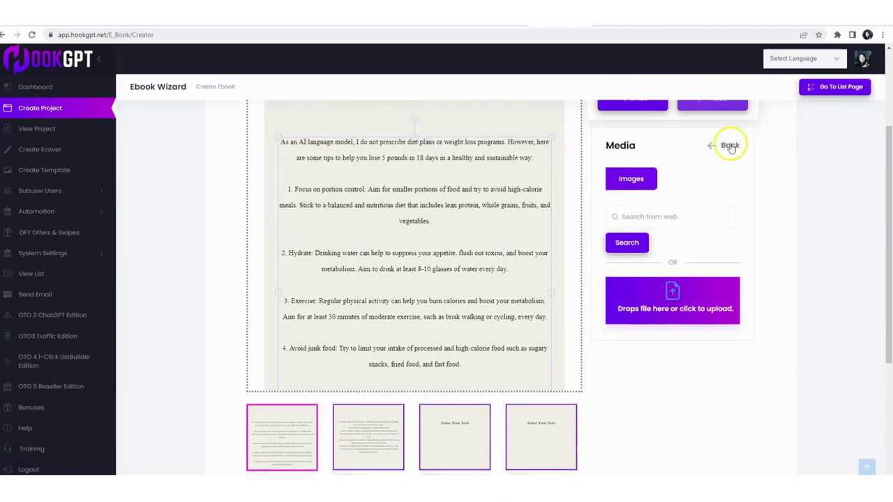
click(730, 148)
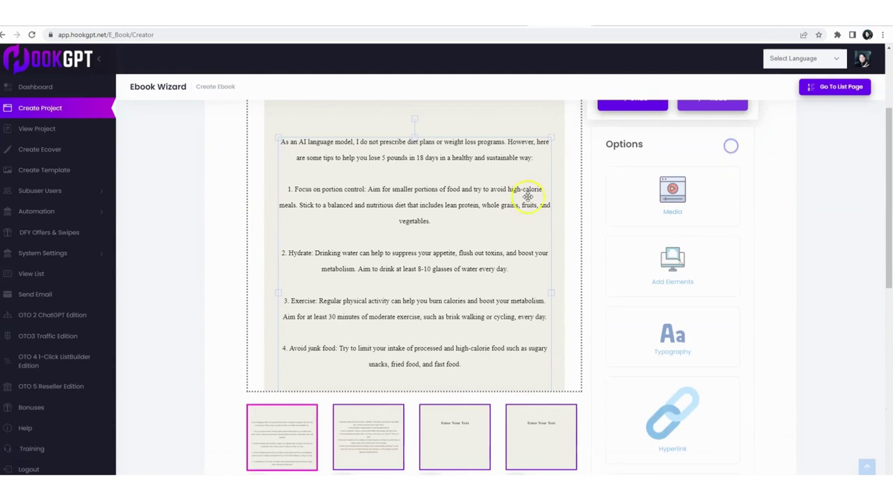
click(673, 262)
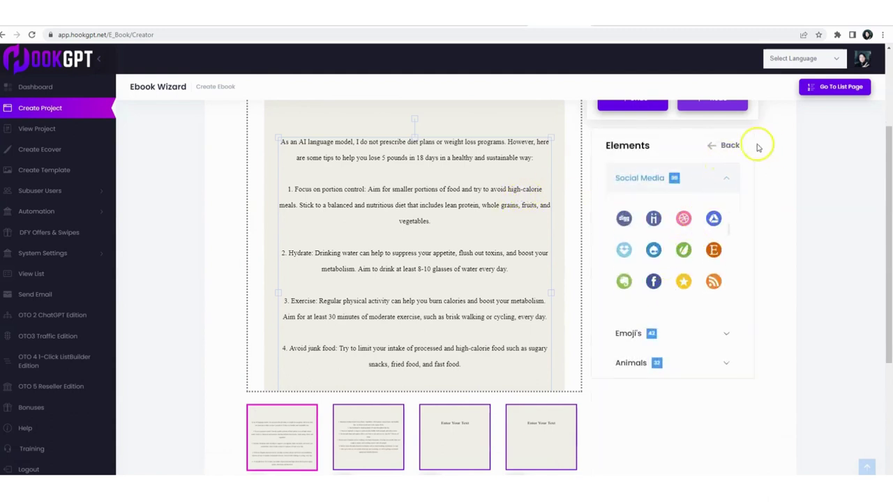
click(729, 144)
Apply the DFY template with turquoise and black corner shapes to the first page
scroll(698, 229, down, 2)
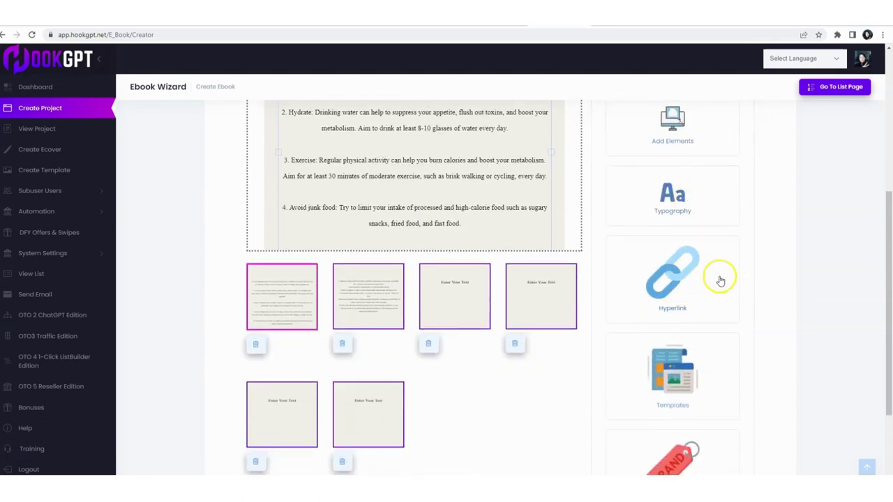
scroll(726, 287, down, 2)
click(668, 245)
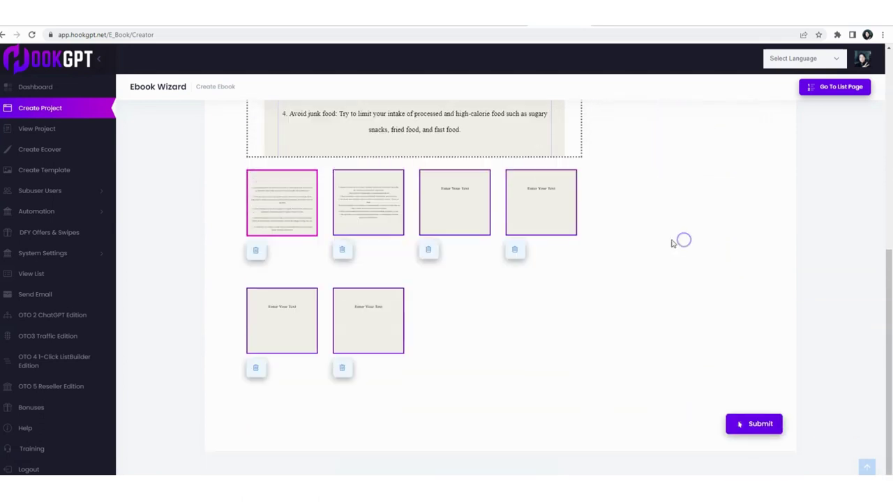
click(712, 225)
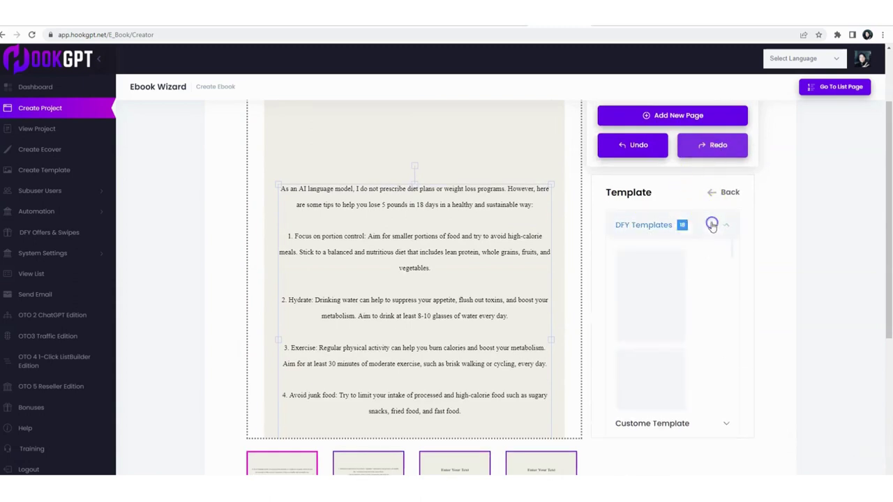
click(648, 320)
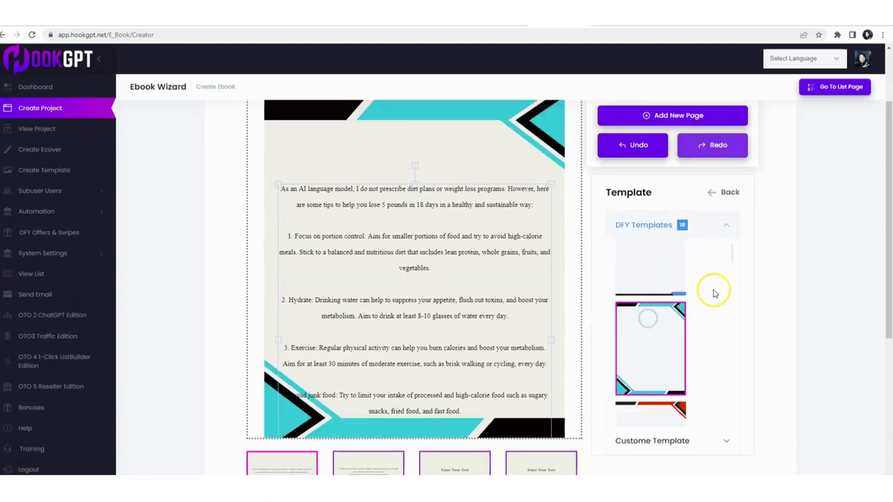
scroll(700, 254, down, 10)
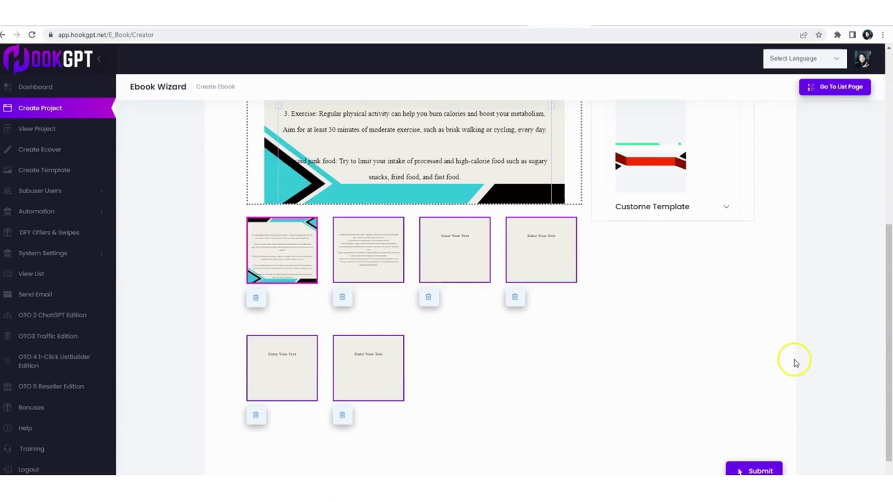
scroll(729, 285, up, 6)
click(728, 241)
Add a logo to the first page at the Top Right position, using the photo of a man from the Desktop
scroll(702, 309, down, 5)
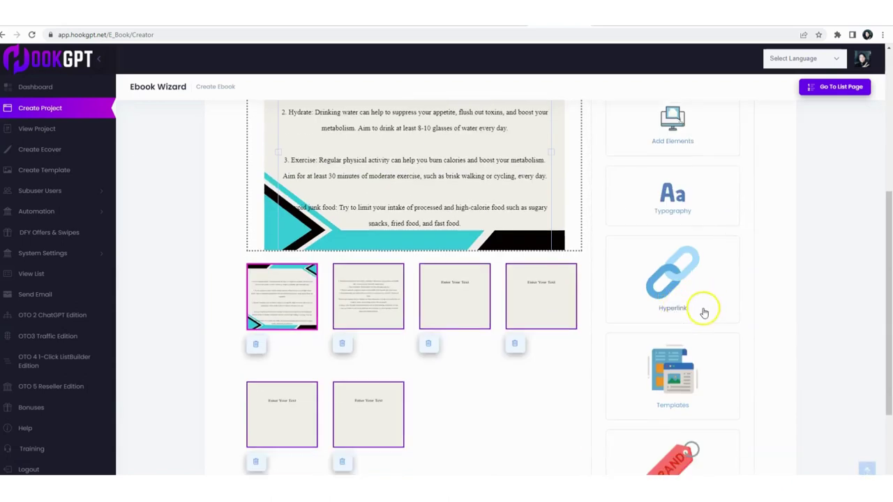
click(685, 379)
scroll(675, 200, up, 5)
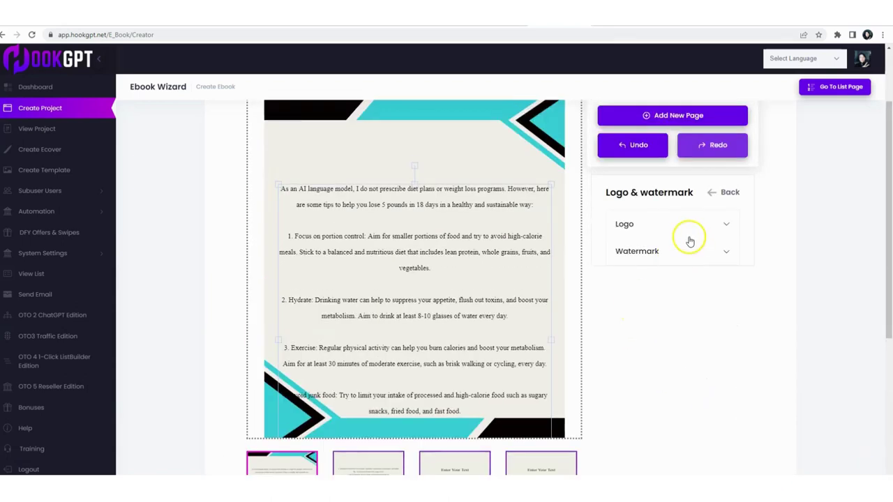
click(681, 226)
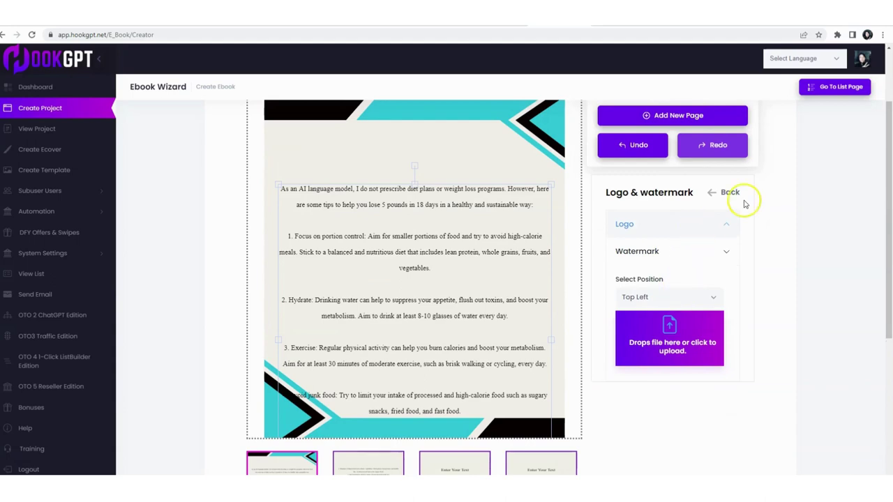
scroll(382, 213, up, 1)
scroll(382, 213, up, 1)
scroll(670, 243, down, 2)
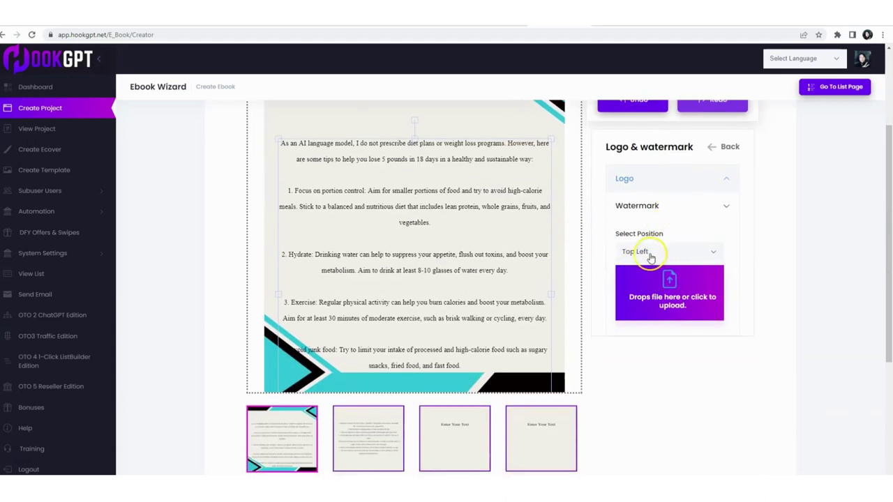
click(648, 253)
click(642, 326)
click(661, 291)
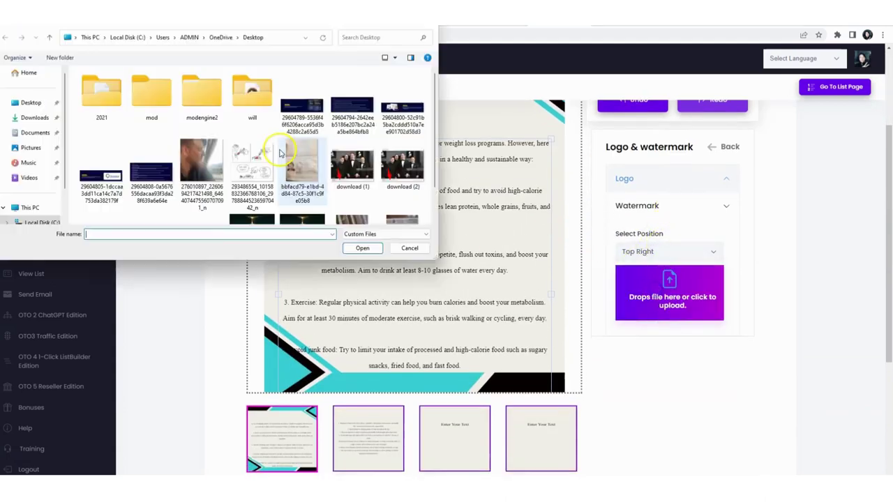
double_click(213, 175)
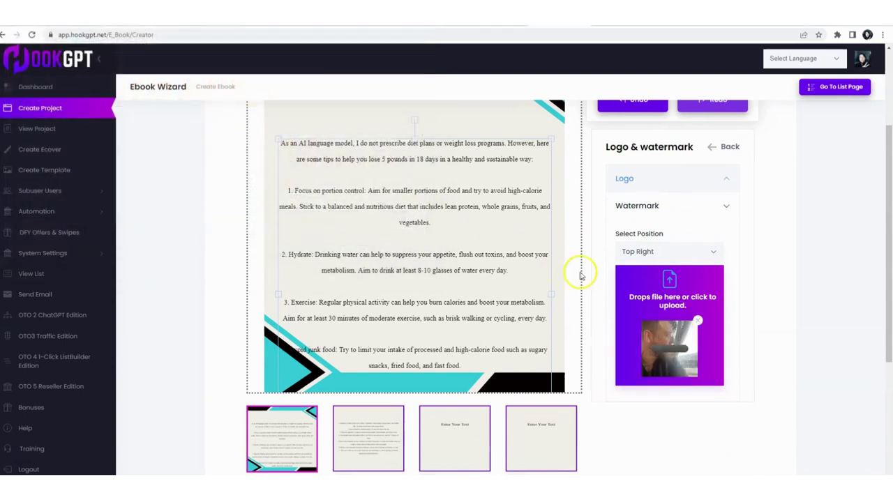
scroll(668, 233, up, 1)
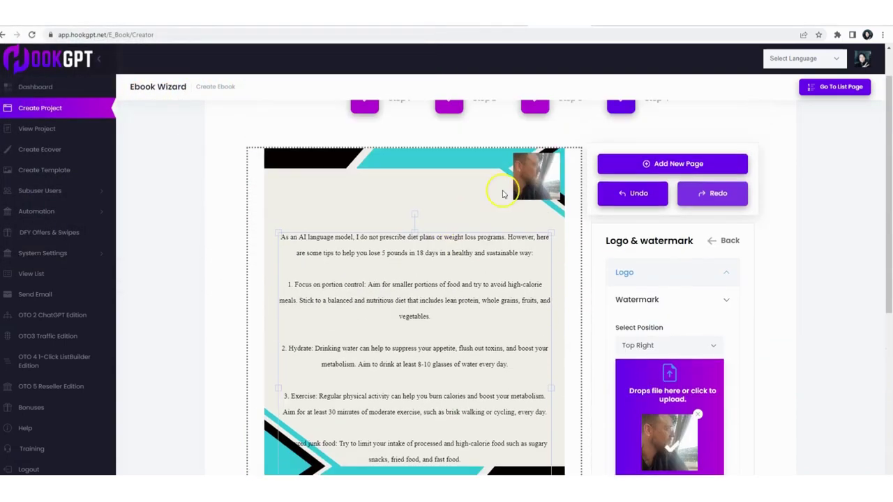
scroll(590, 286, down, 4)
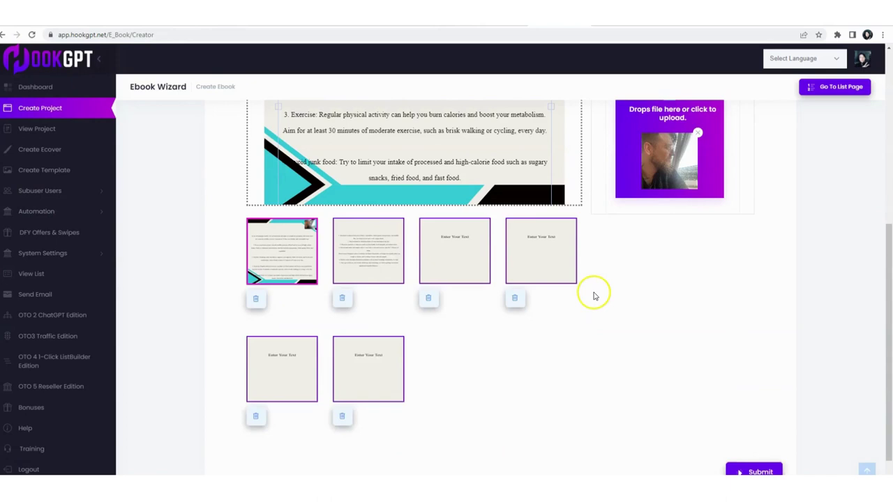
Review the pages of the prince of persia ebook, submit the project and acknowledge the save
scroll(592, 293, up, 5)
scroll(523, 276, down, 4)
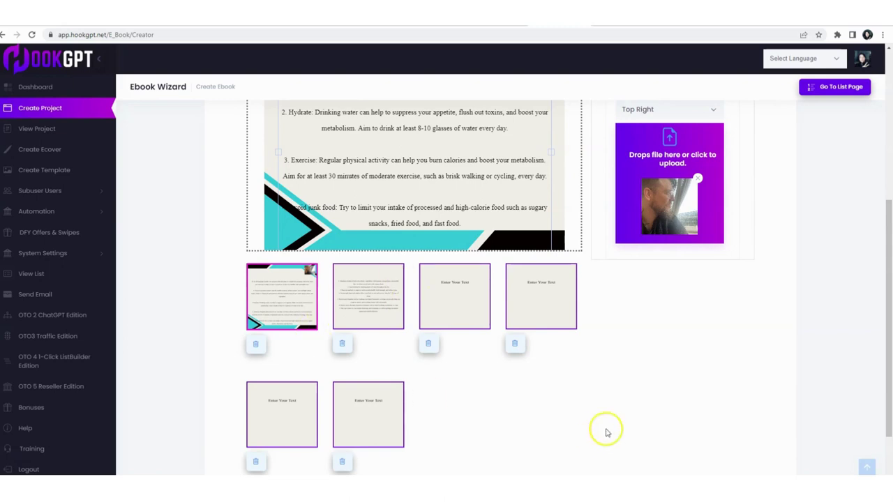
scroll(606, 433, down, 2)
scroll(624, 395, up, 5)
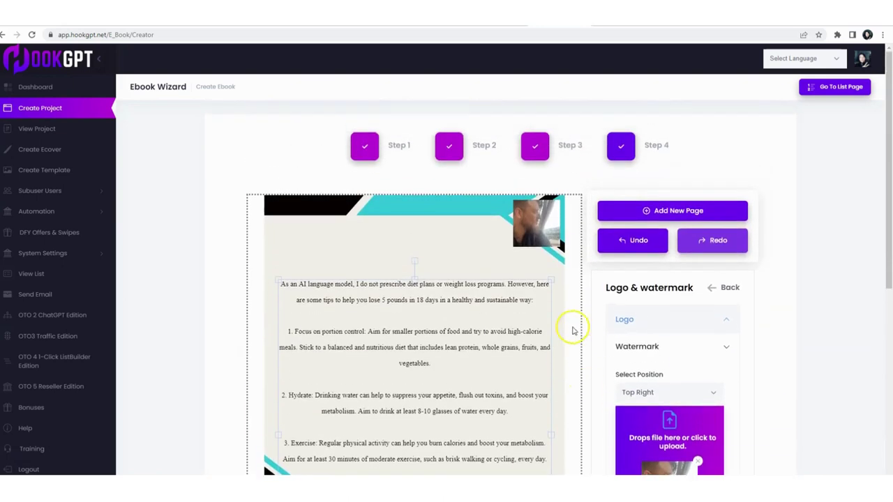
scroll(573, 331, down, 5)
scroll(720, 335, up, 5)
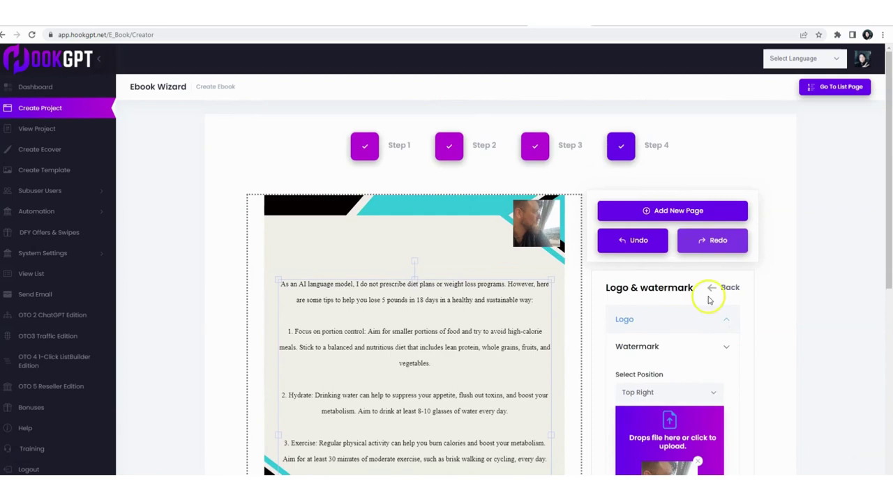
scroll(688, 237, down, 5)
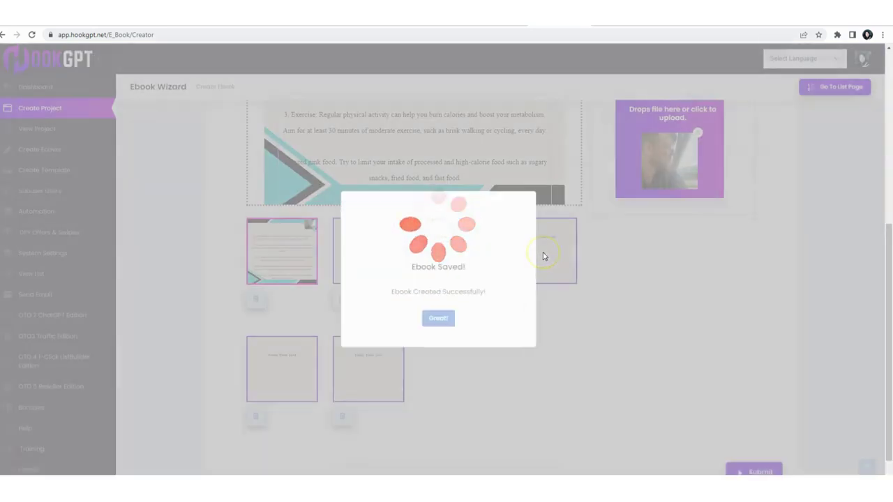
click(438, 318)
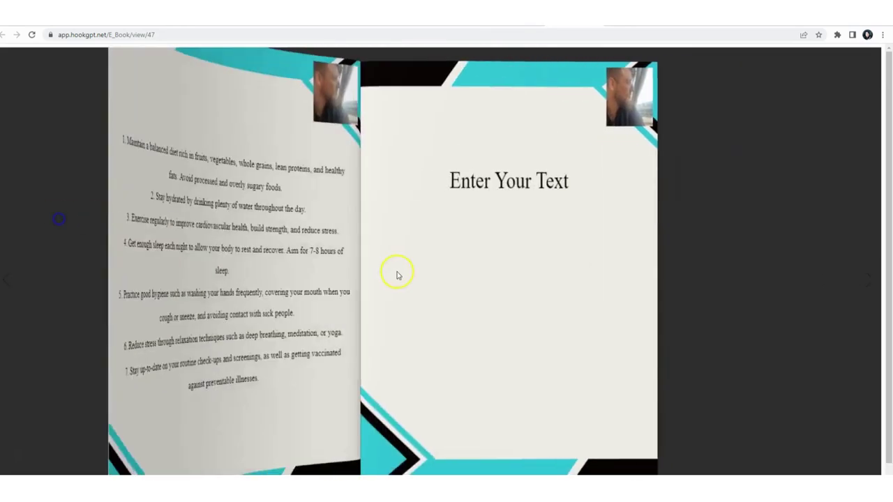
Page back and forth through the prince of persia flipbook to examine its pages, and return to the ebook list
click(621, 239)
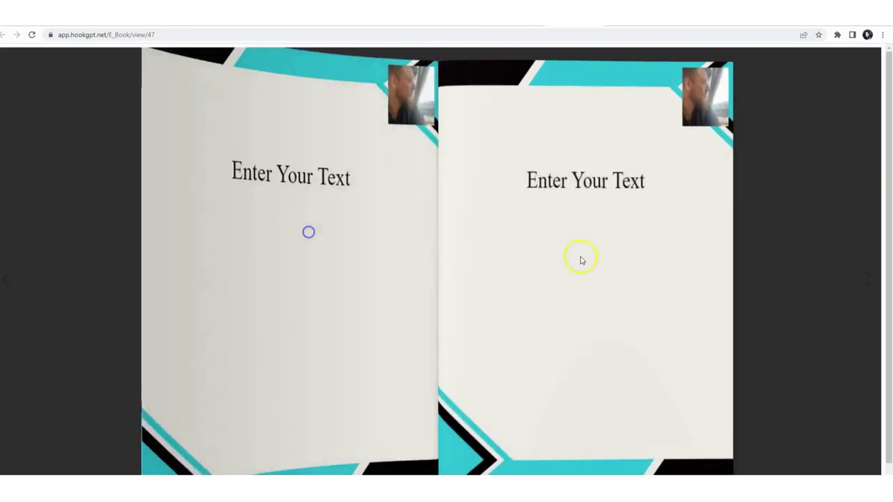
click(151, 239)
click(526, 233)
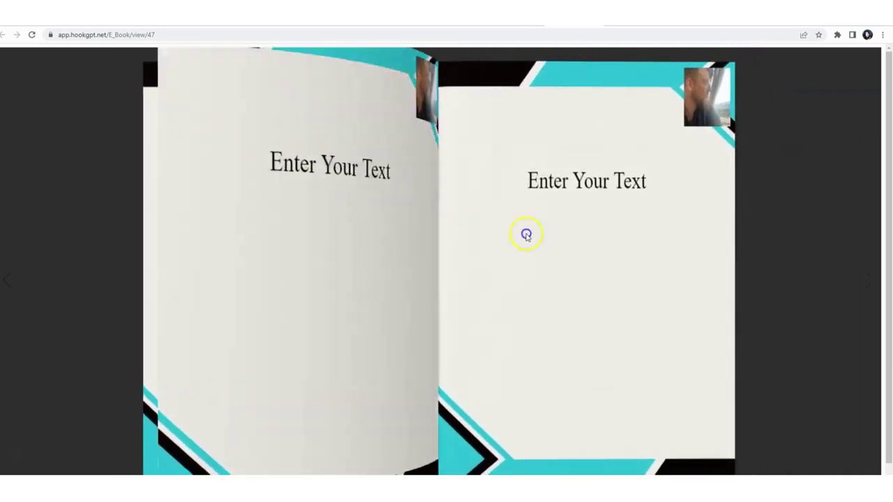
click(300, 217)
click(108, 246)
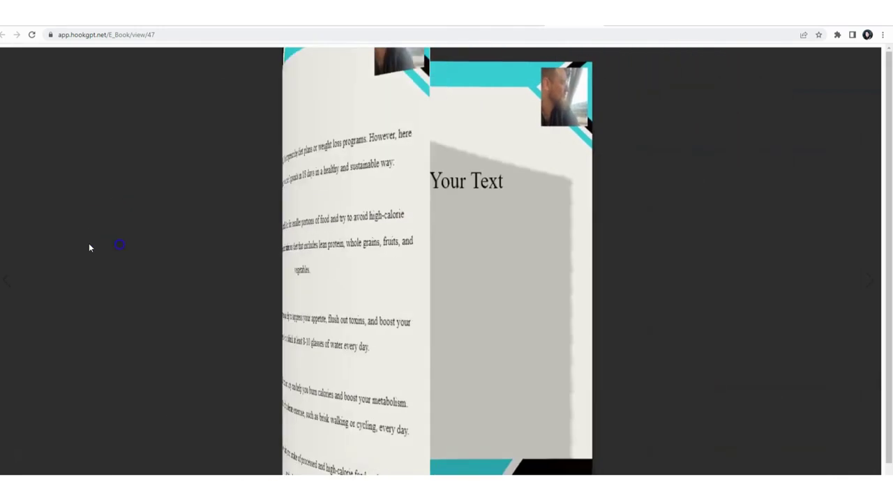
click(231, 214)
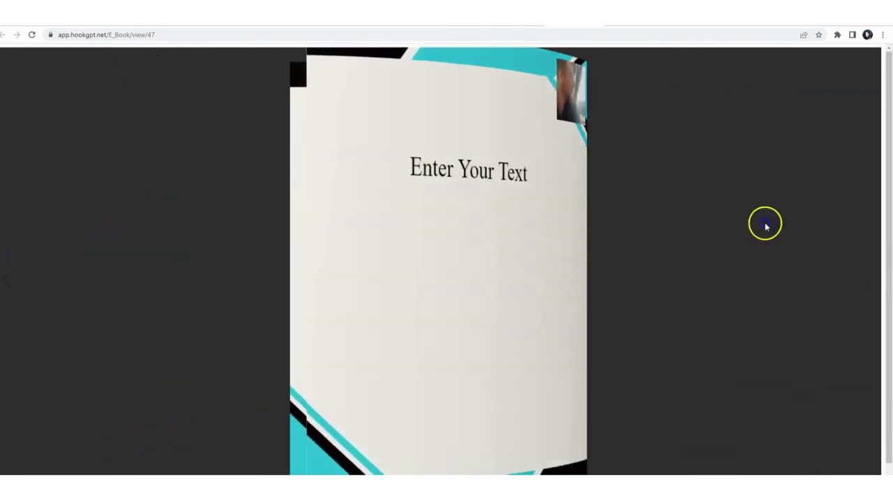
click(490, 222)
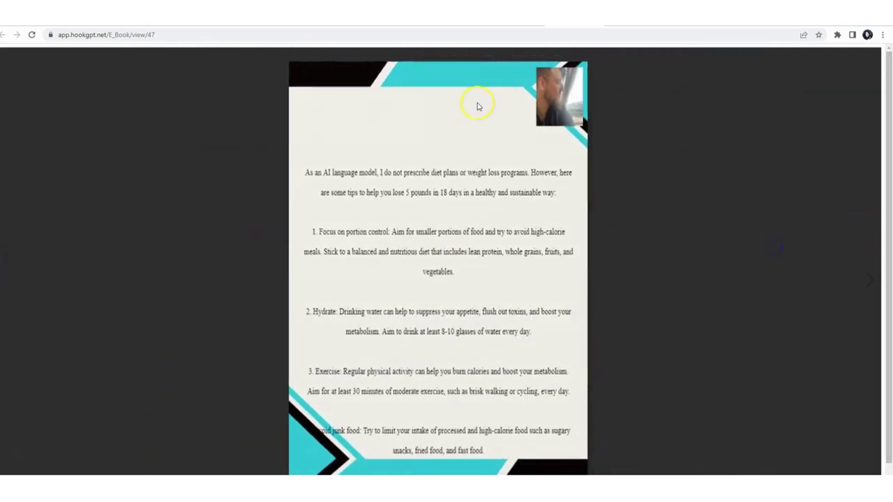
click(468, 258)
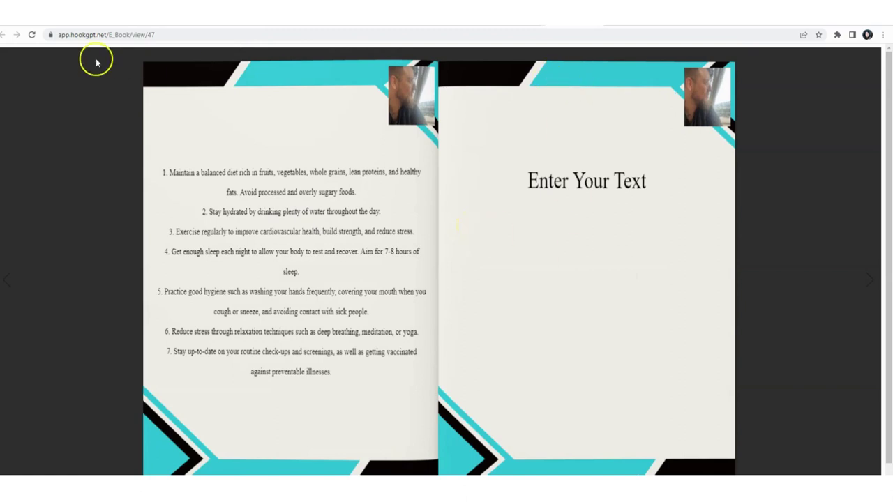
key(alt+Left)
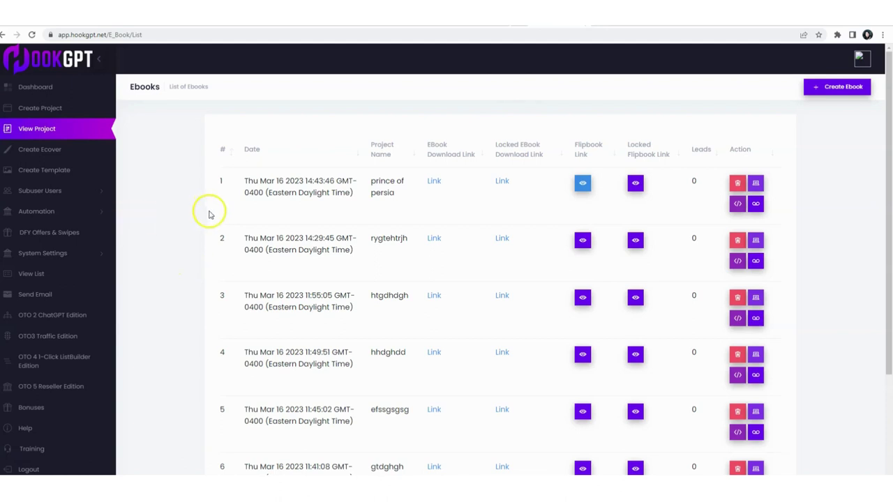
Open the ECover Designer and examine its options for starting a cover design
click(79, 156)
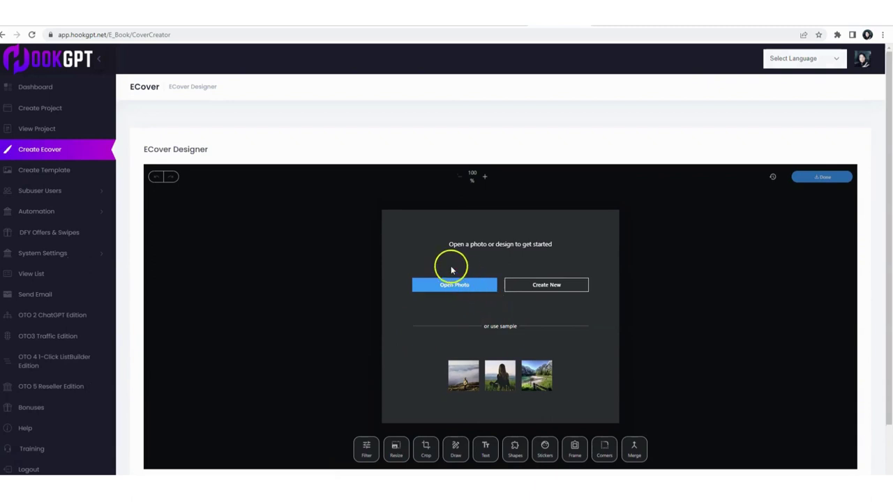
scroll(506, 250, down, 1)
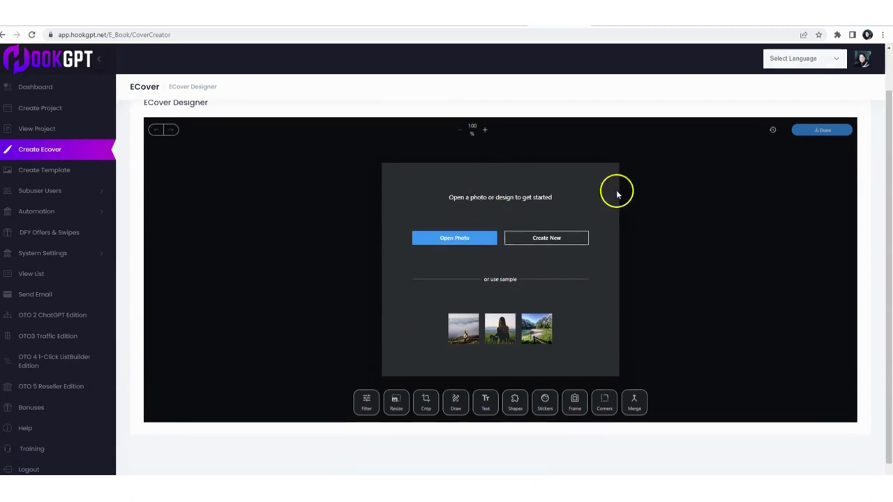
scroll(499, 321, down, 1)
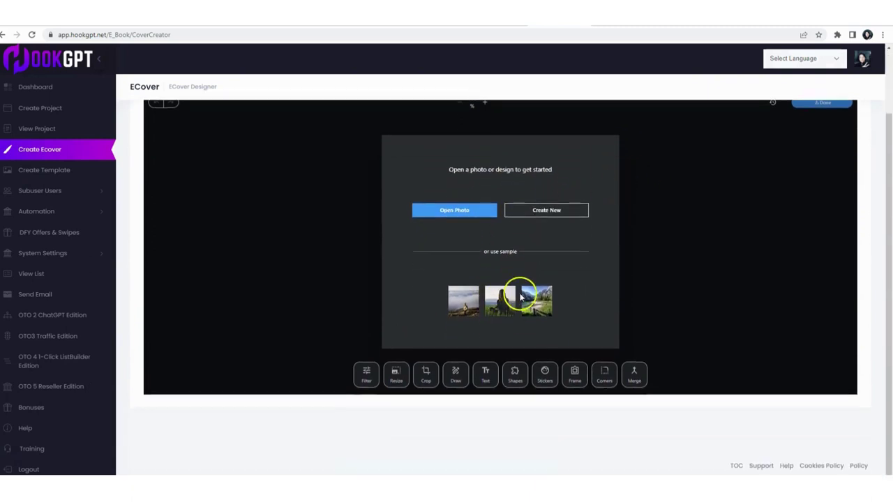
click(531, 215)
scroll(509, 223, up, 2)
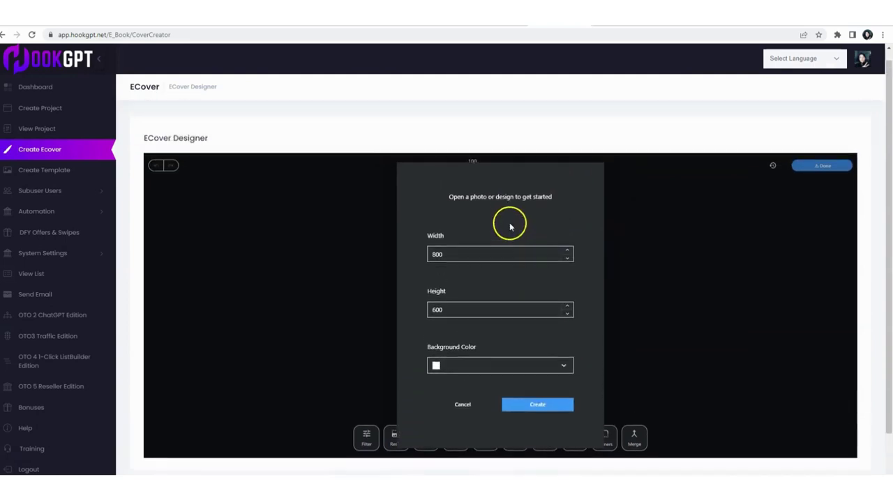
click(462, 421)
click(472, 286)
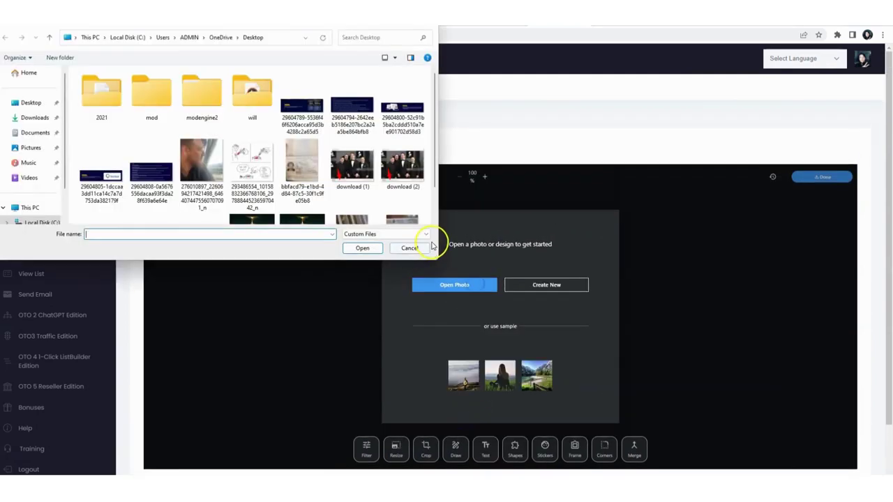
click(410, 248)
Open the photo of a man from the Desktop as the cover image and add an angry yellow face emoticon sticker at its center
click(481, 286)
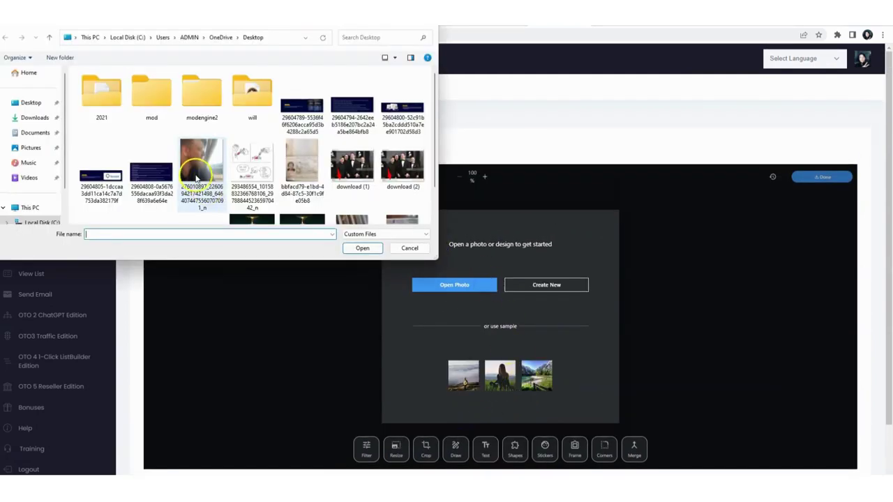
click(358, 247)
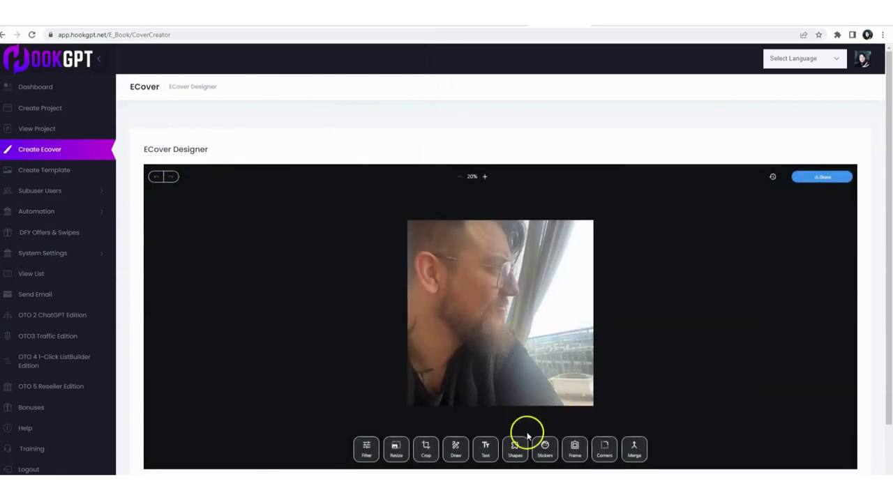
click(546, 449)
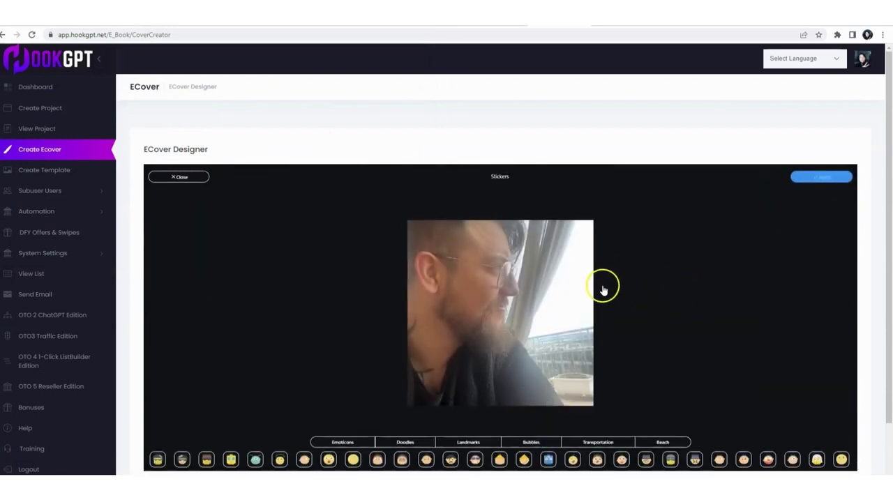
scroll(403, 390, down, 2)
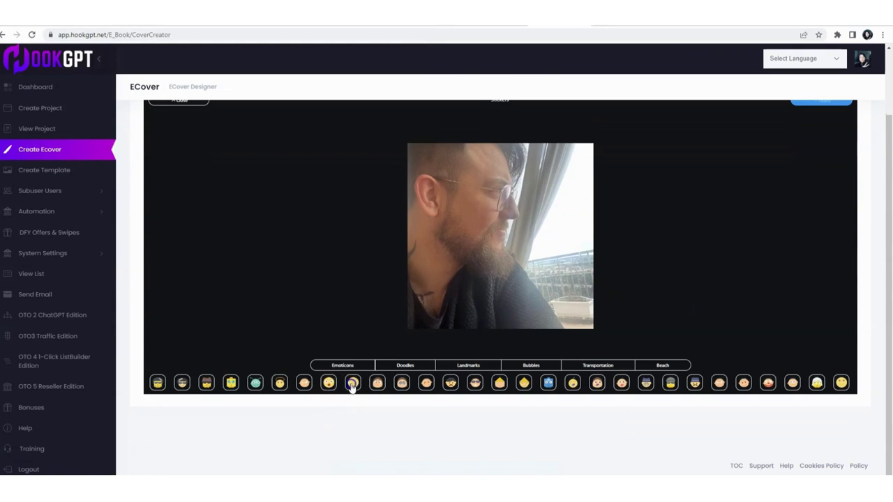
click(351, 384)
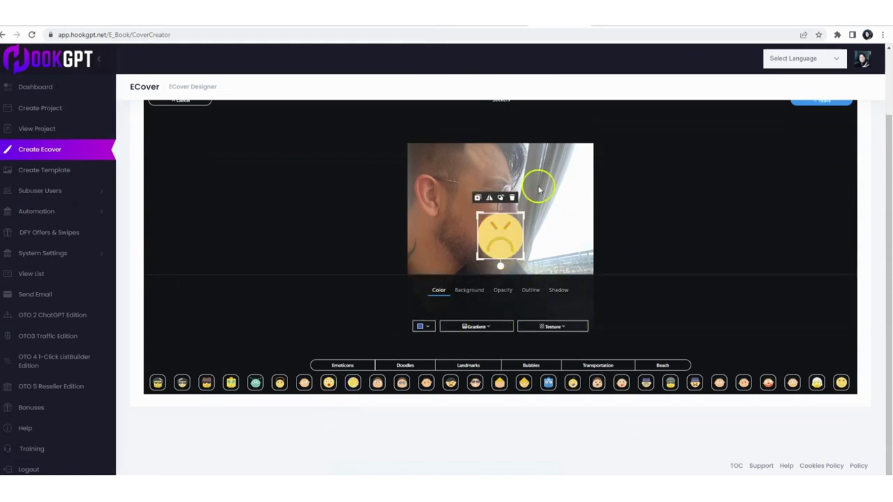
scroll(798, 175, up, 2)
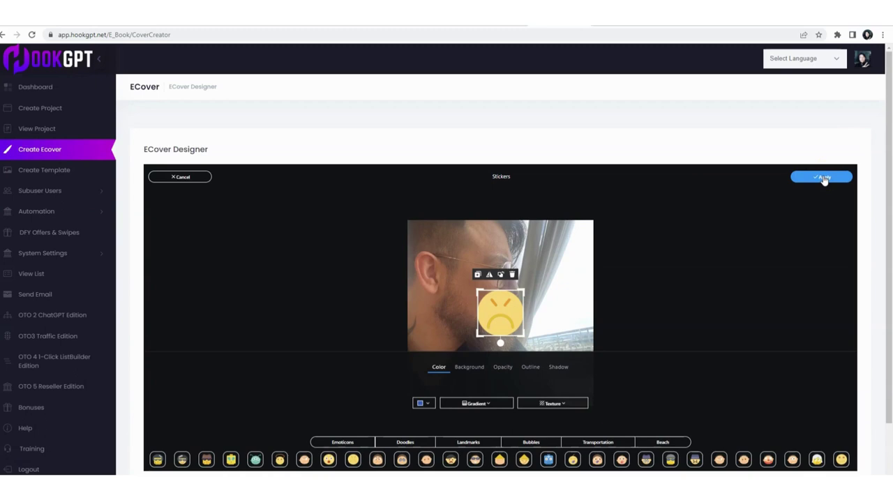
click(824, 179)
click(780, 202)
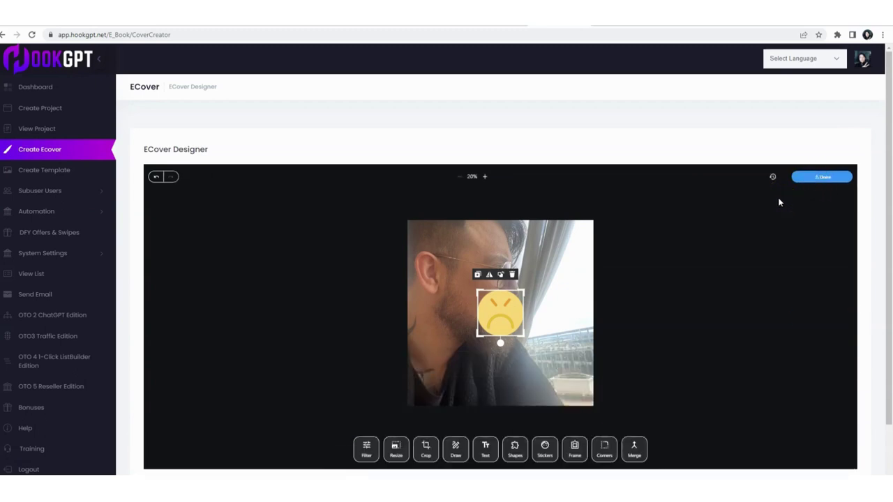
Finish the cover design and export it
click(616, 229)
click(817, 177)
click(186, 232)
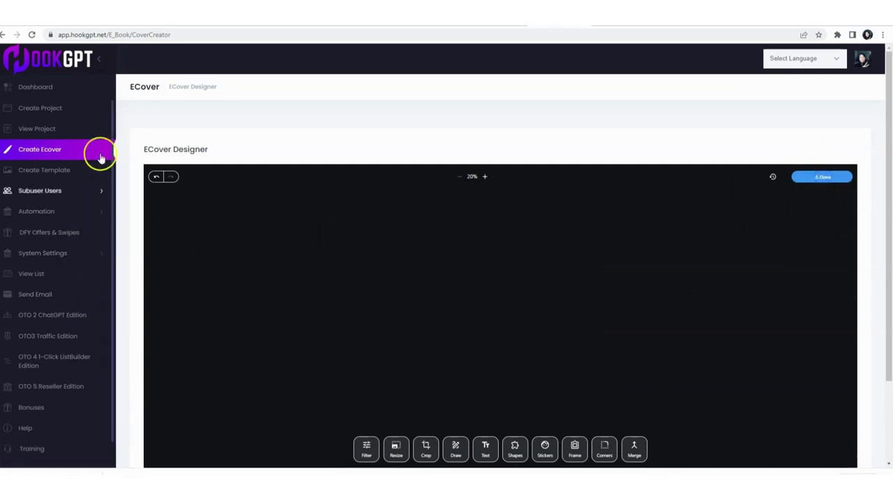
Try the new custom template form with the list name ghdfhfgh and its text color setting, and close it without submitting
click(70, 175)
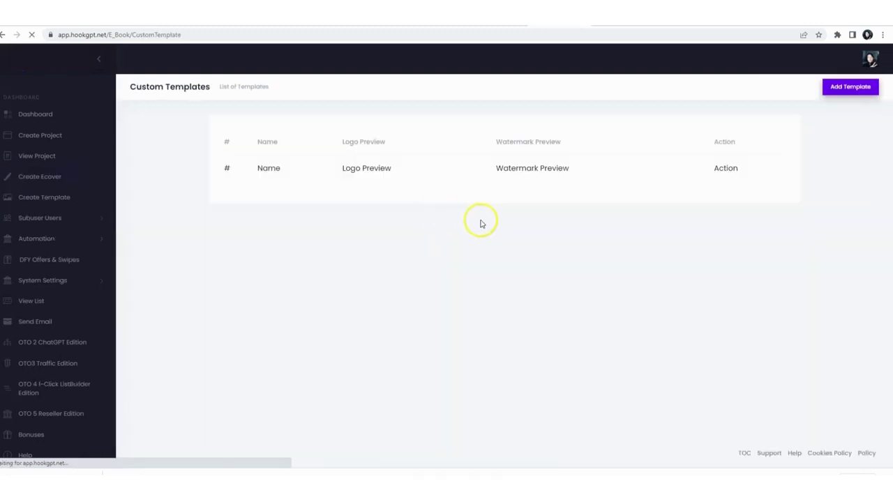
click(853, 86)
click(351, 196)
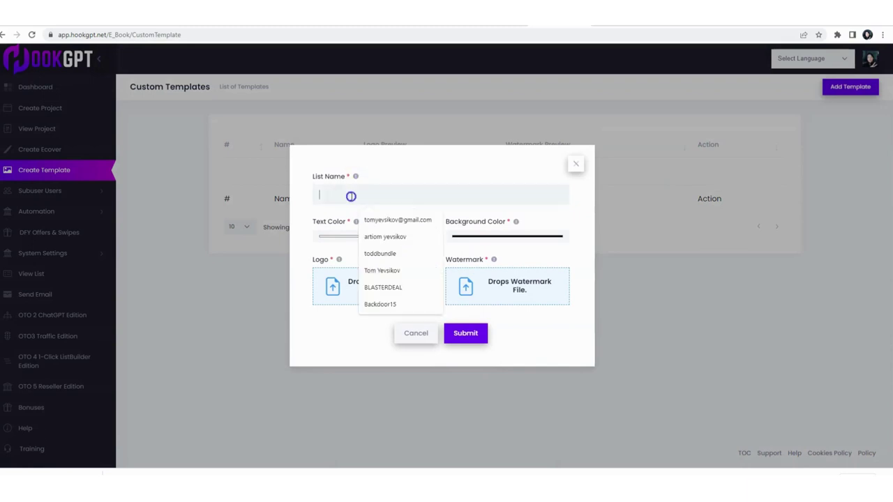
text(ghdfhfgh)
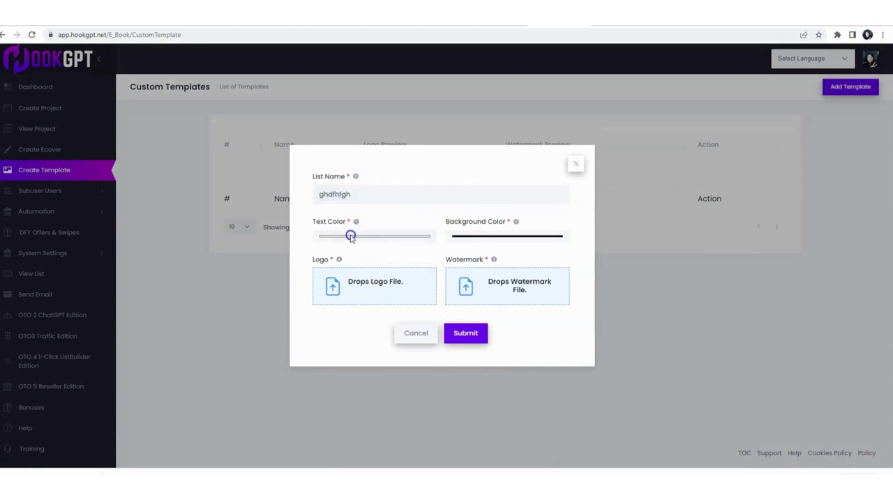
click(351, 236)
click(453, 279)
click(576, 164)
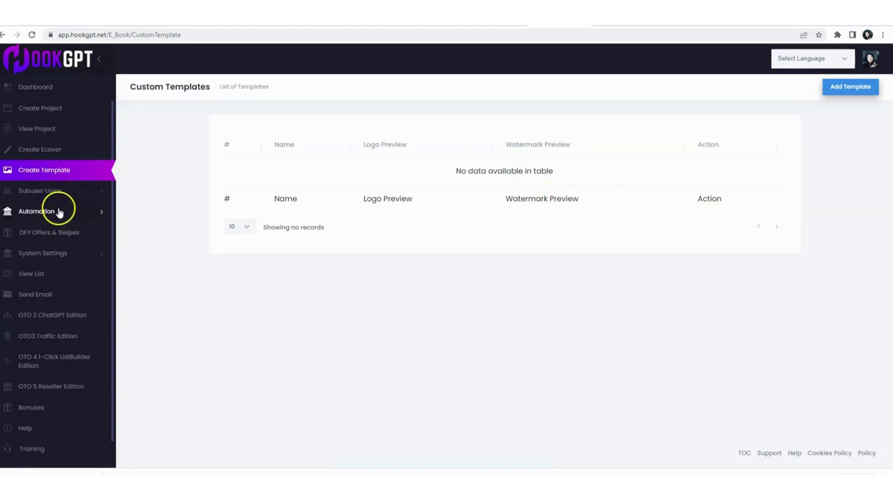
Open the project creation wizard and look through the Automation and System Settings options
click(53, 115)
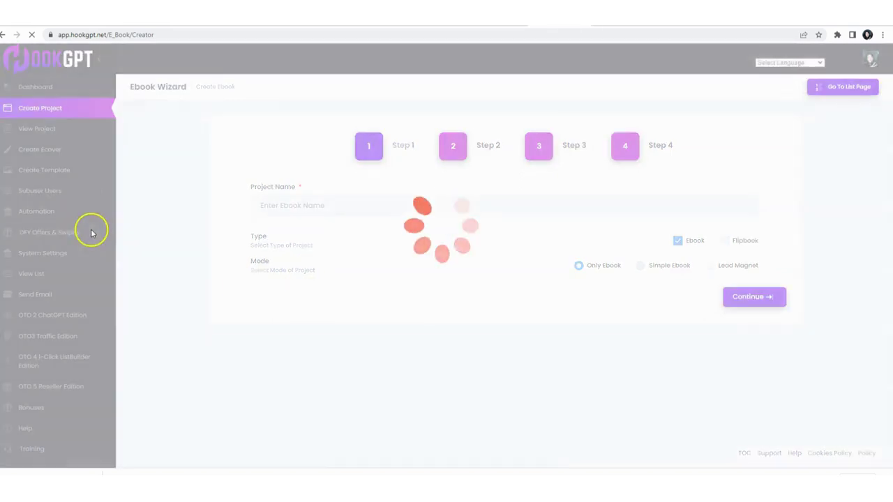
click(51, 211)
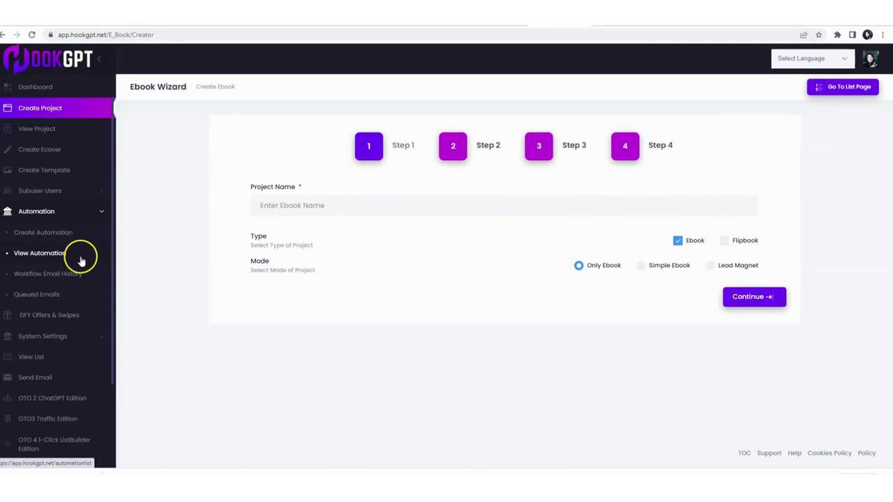
scroll(80, 260, down, 3)
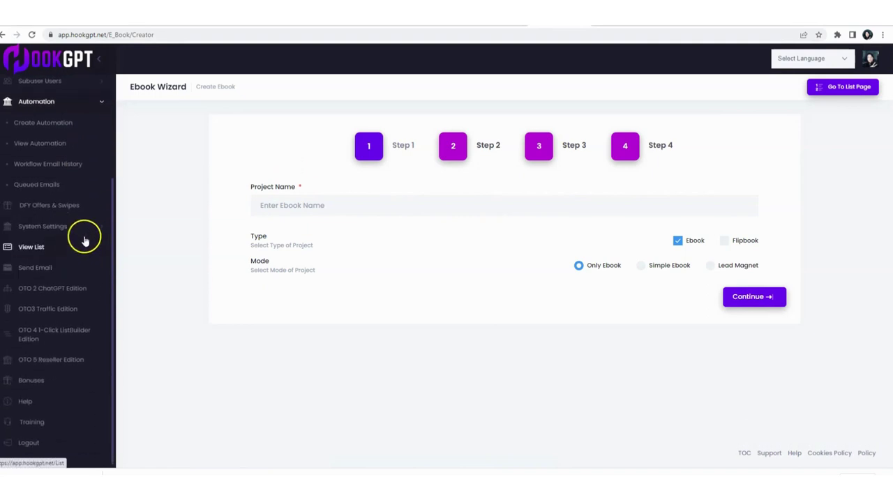
click(84, 236)
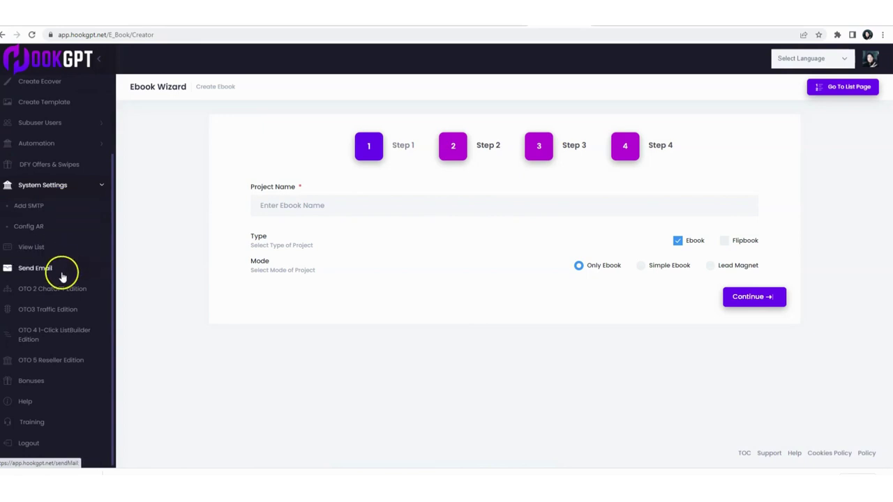
Open the Send Email page and examine its mailing form
click(54, 269)
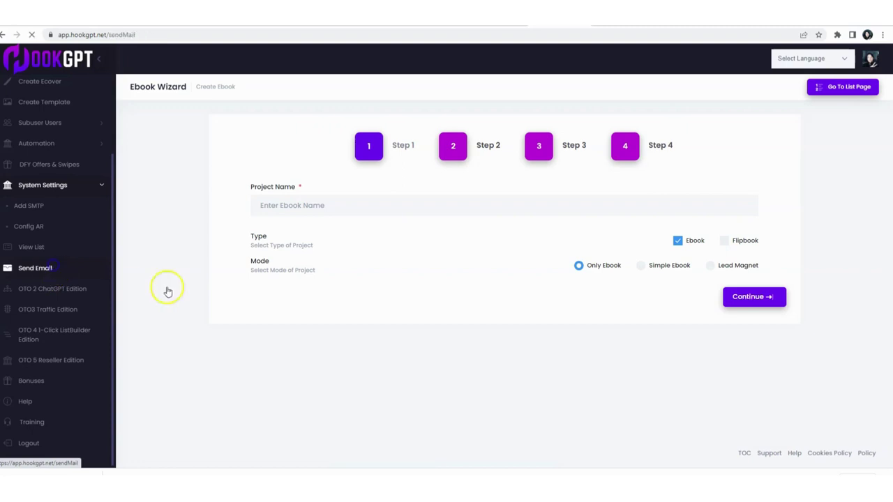
click(299, 158)
click(161, 199)
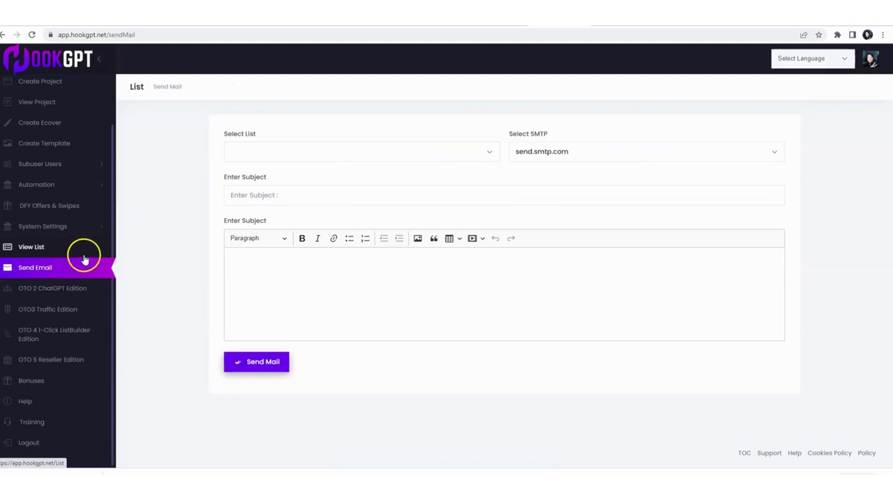
Open the DFY Offers & Swipes page and examine the offers with their JV, swipes and affiliate links, highlighting the VidReviewz offer
scroll(98, 218, up, 1)
scroll(98, 217, up, 1)
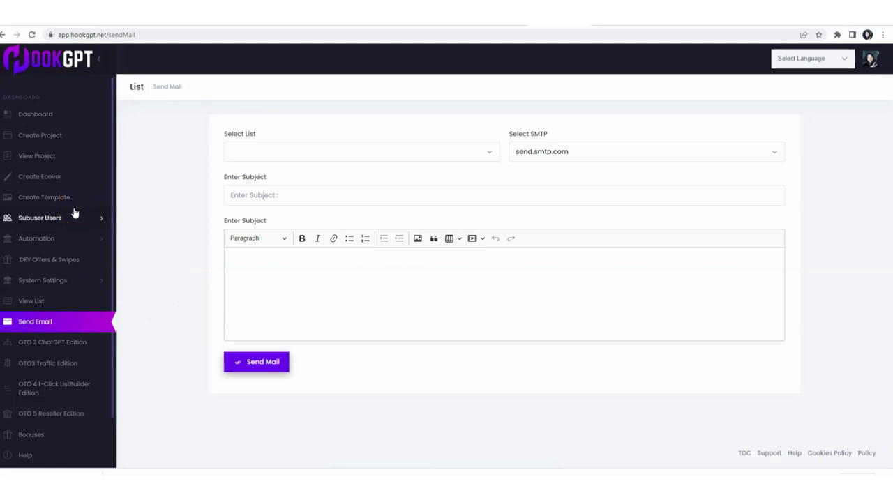
click(62, 261)
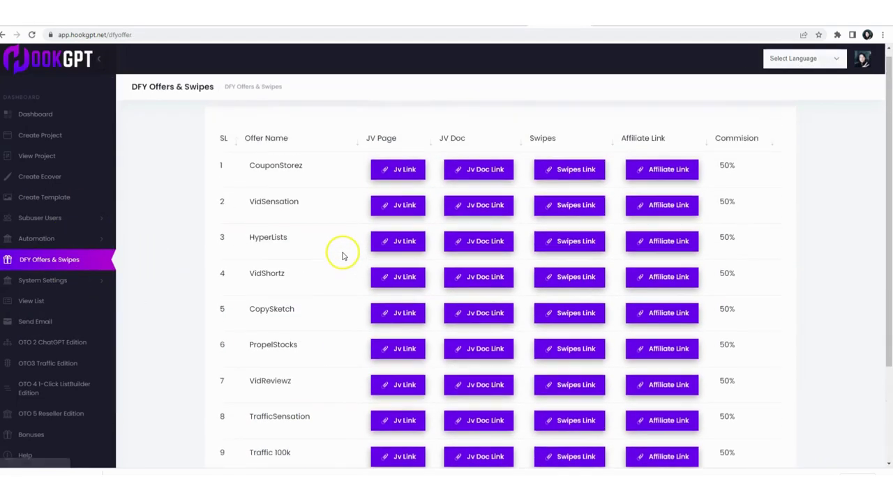
scroll(401, 241, down, 2)
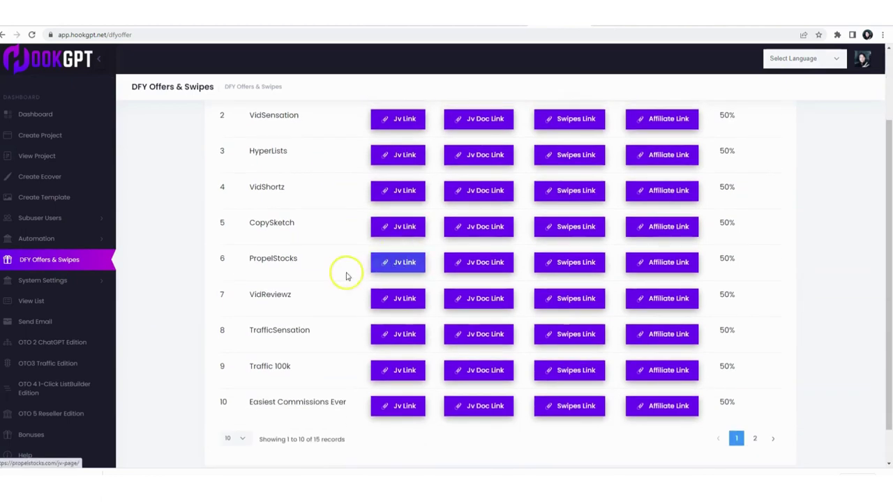
scroll(335, 315, up, 1)
scroll(370, 300, up, 1)
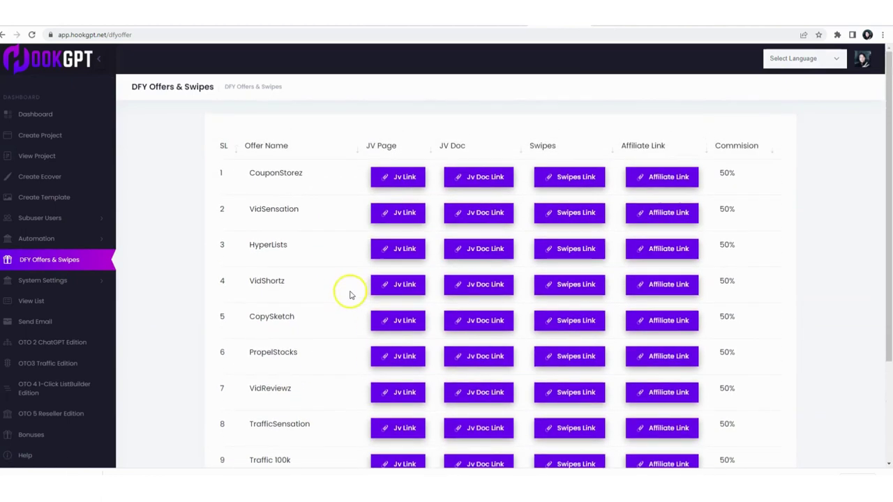
scroll(305, 245, down, 1)
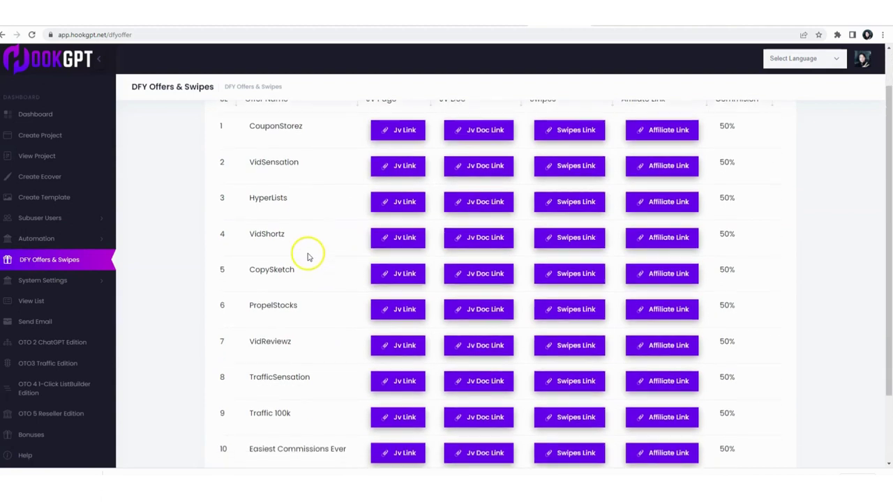
scroll(418, 209, up, 1)
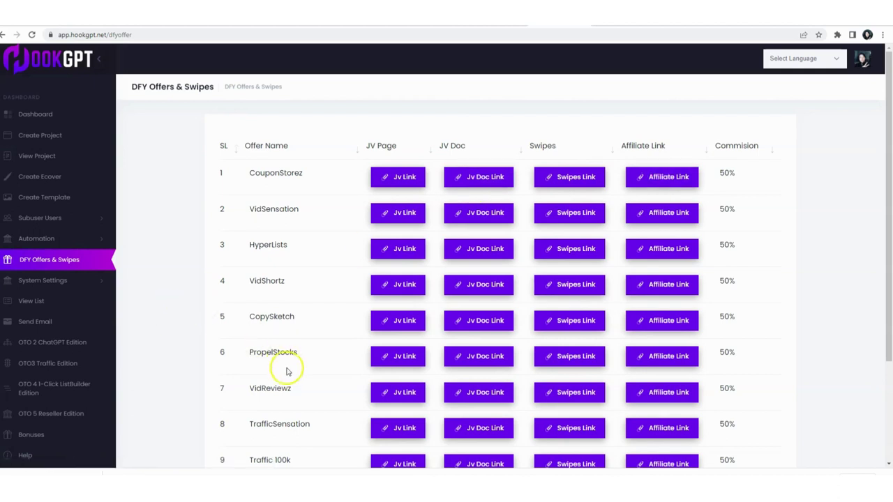
drag(289, 389, 249, 389)
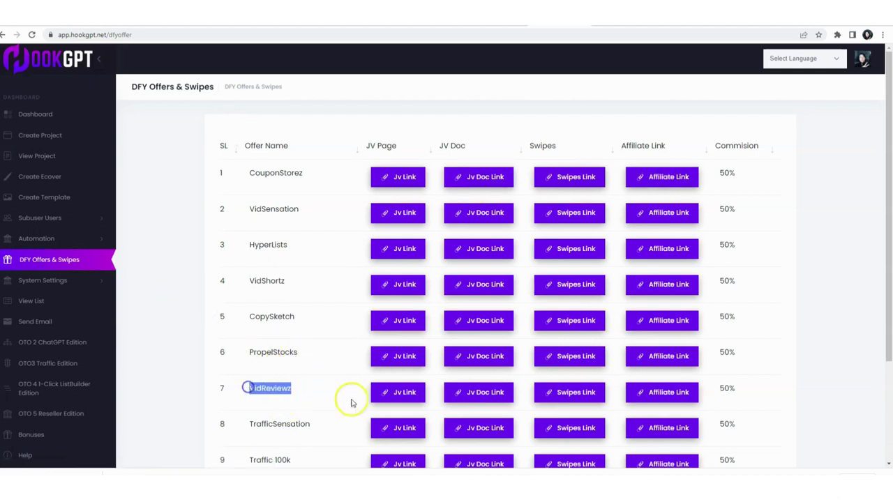
right_click(539, 381)
Return to the Ebook Wizard for creating a project and open the View List page
click(60, 137)
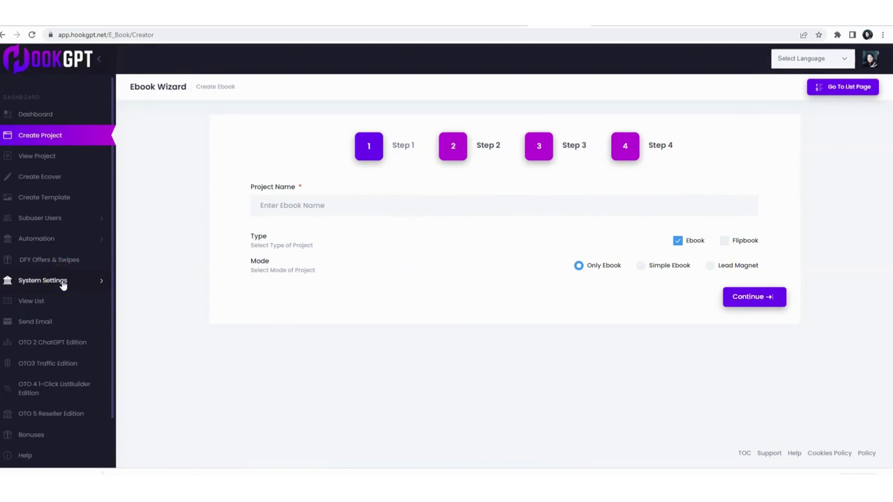
click(62, 301)
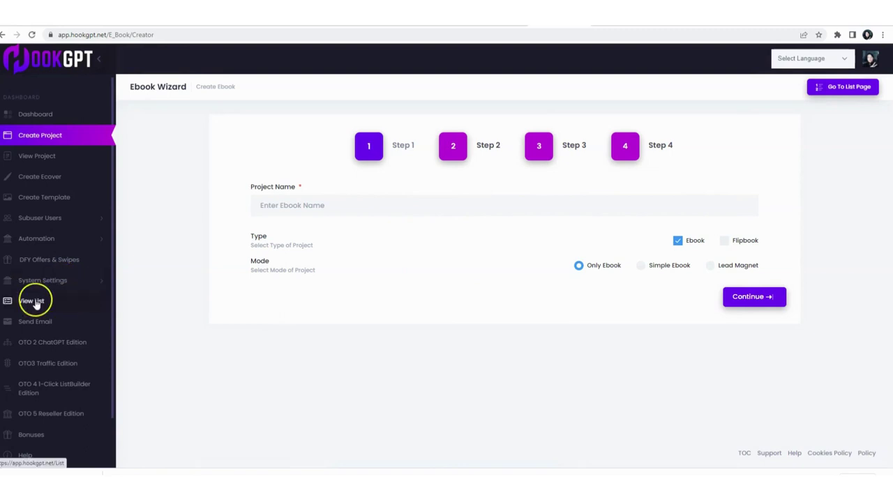